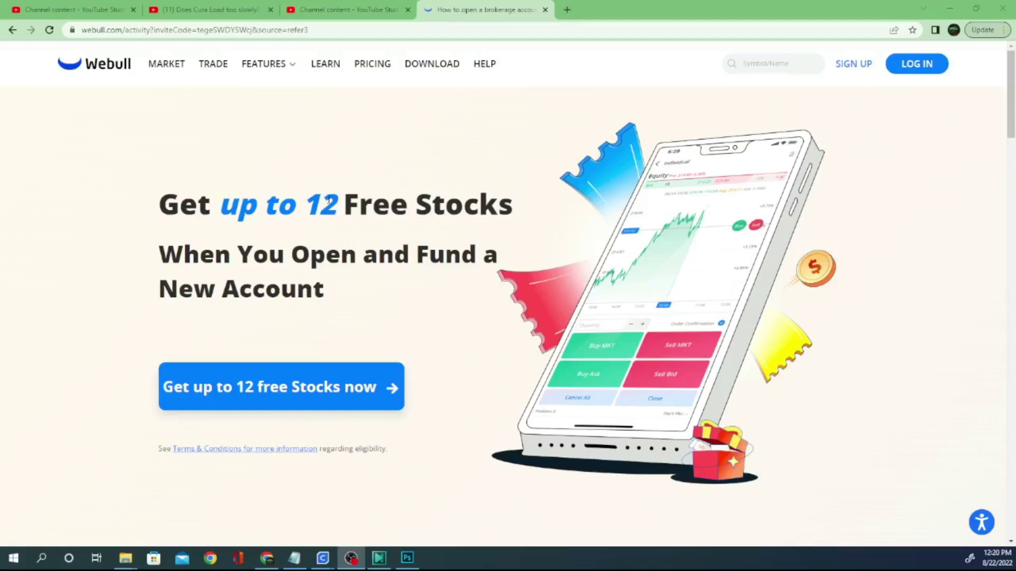
# Return Chrome to the blender.org tab showing the Blender 3.2.2 announcement.
pyautogui.click(285, 395)
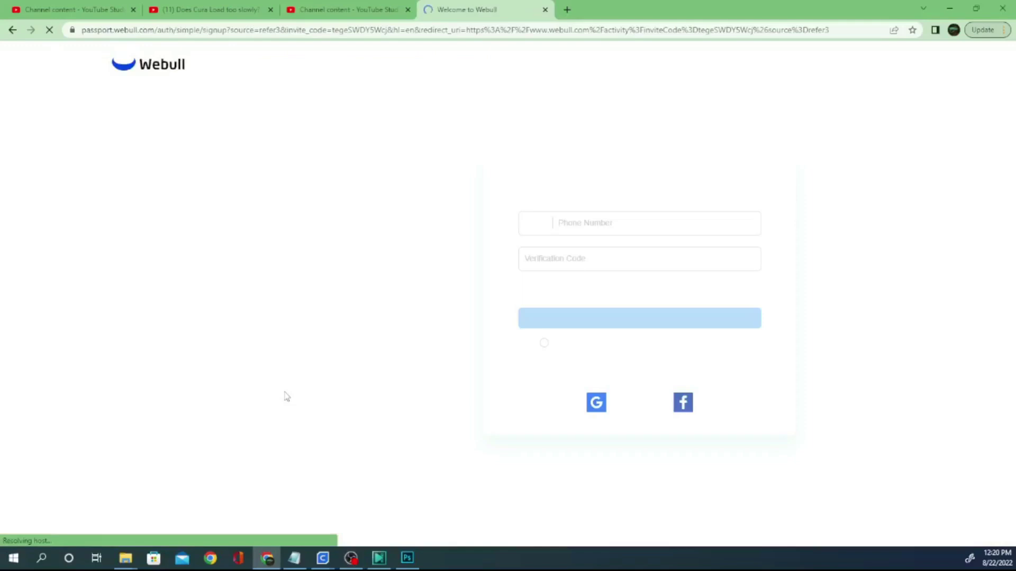
pyautogui.click(13, 30)
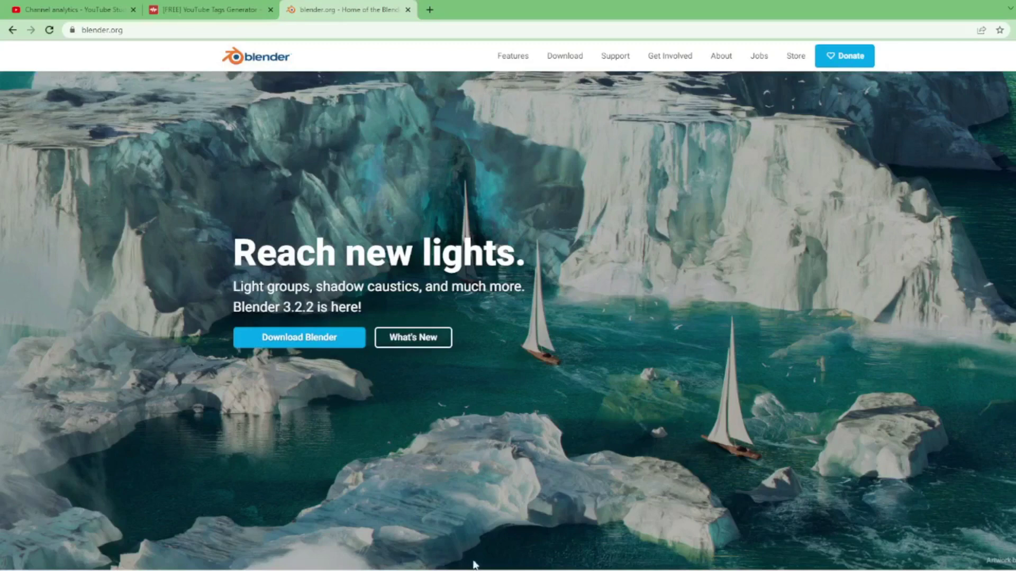
# Bring the Blender 2.92.0 window to the front from its taskbar preview.
pyautogui.moveTo(548, 570)
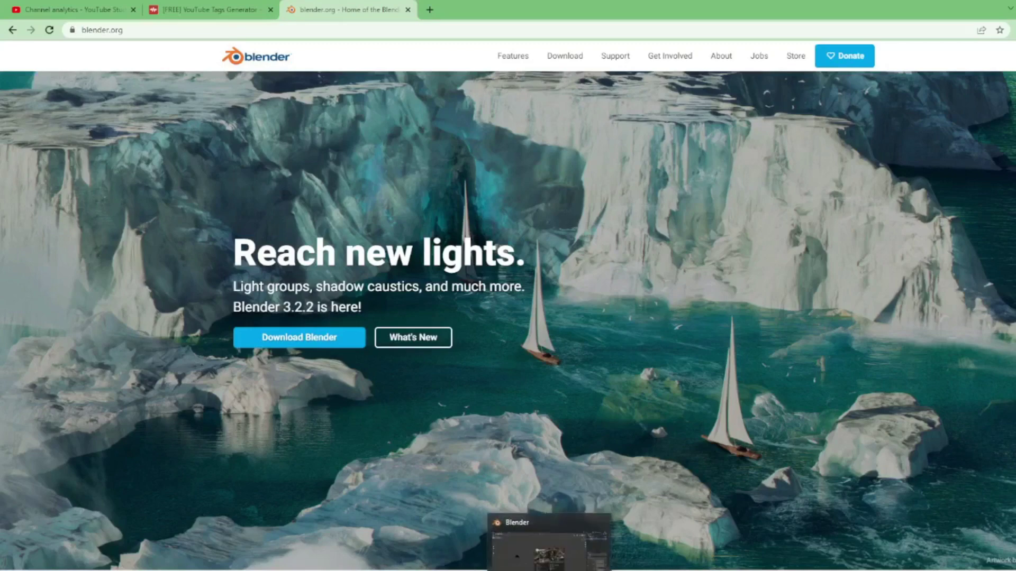
pyautogui.click(549, 542)
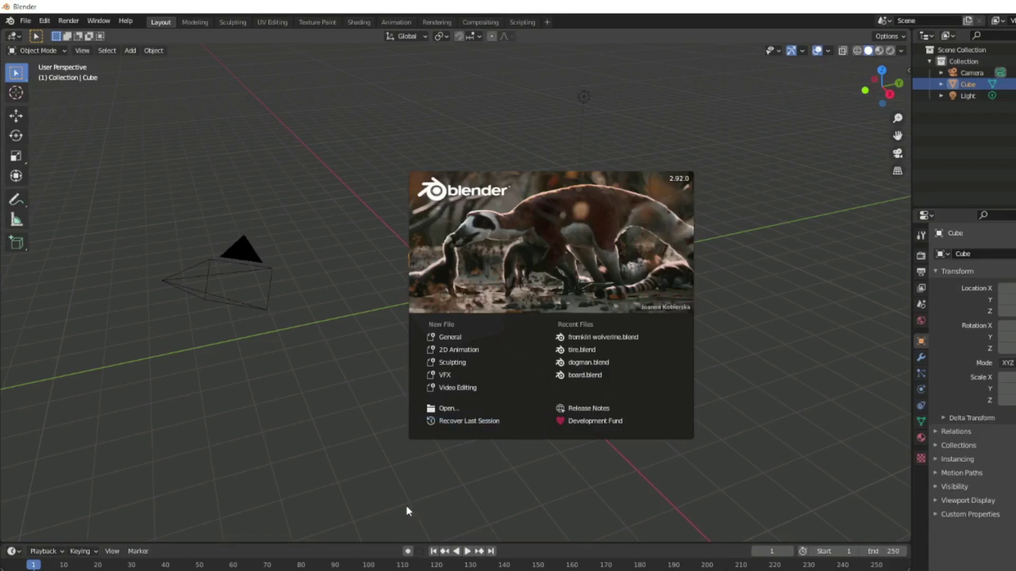
# Dismiss the splash screen, activate the Move tool and deselect the cube.
pyautogui.click(437, 485)
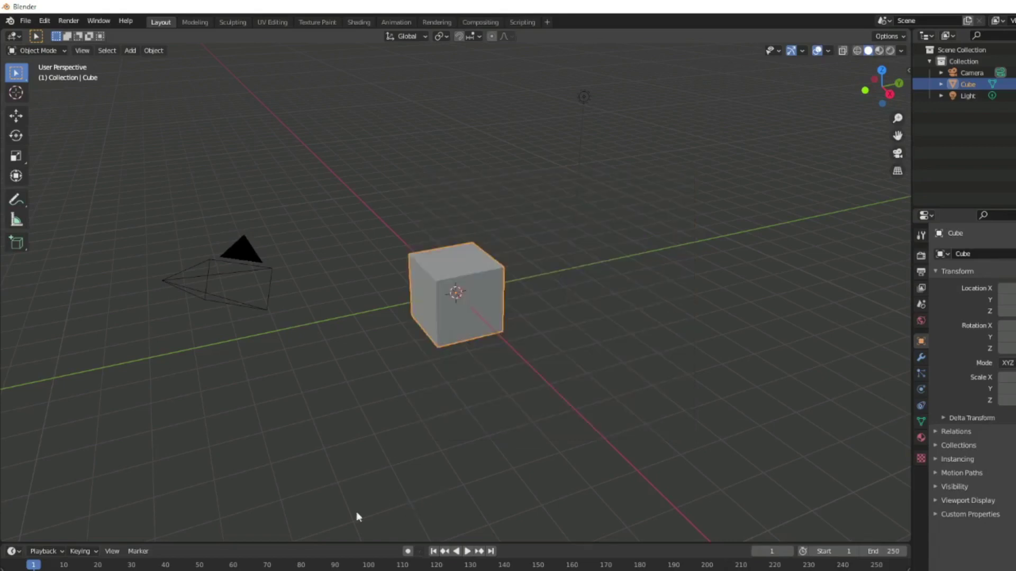
pyautogui.rightClick(168, 347)
pyautogui.moveTo(331, 211); pyautogui.dragTo(436, 266)
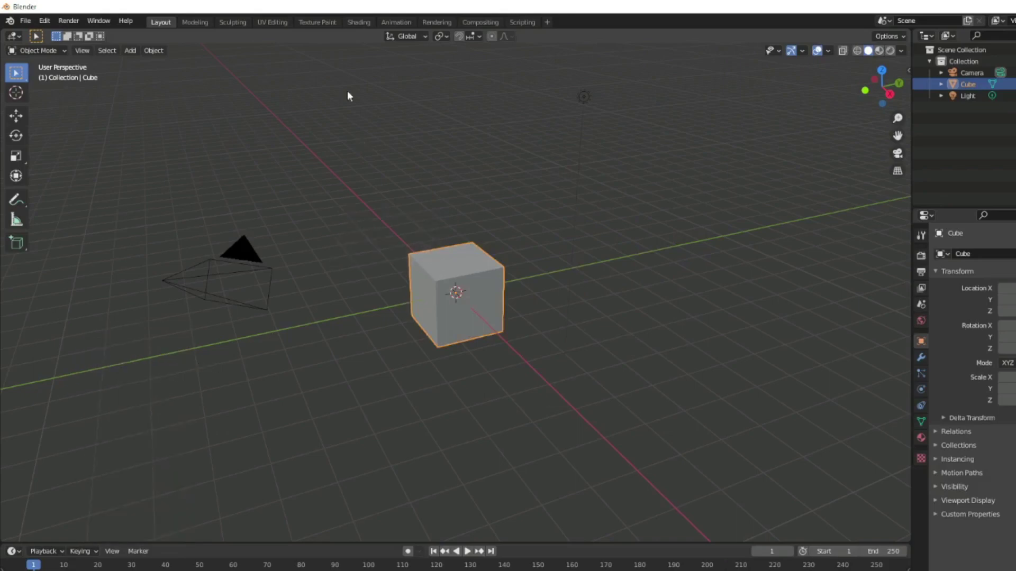
pyautogui.click(16, 115)
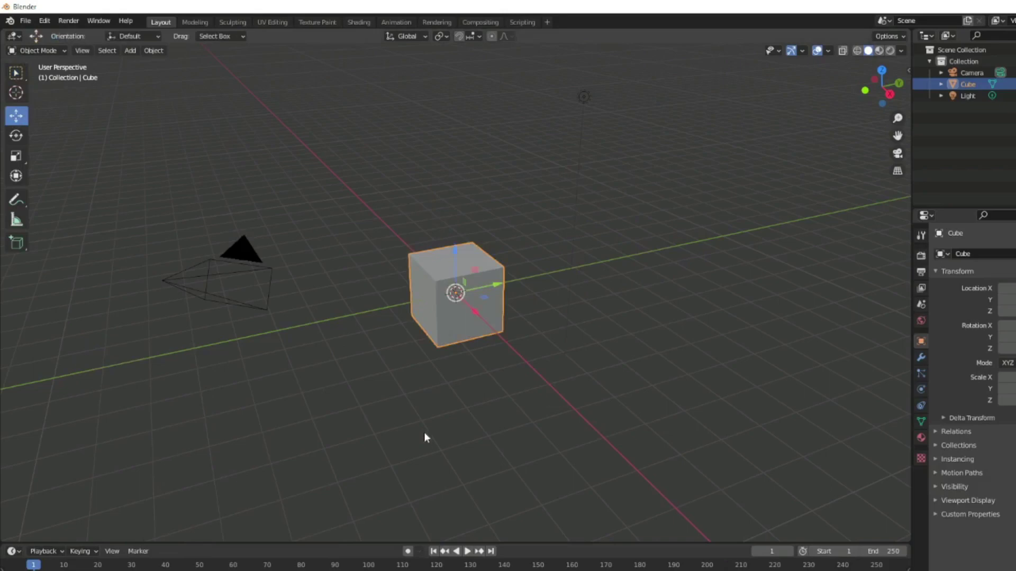
pyautogui.click(377, 426)
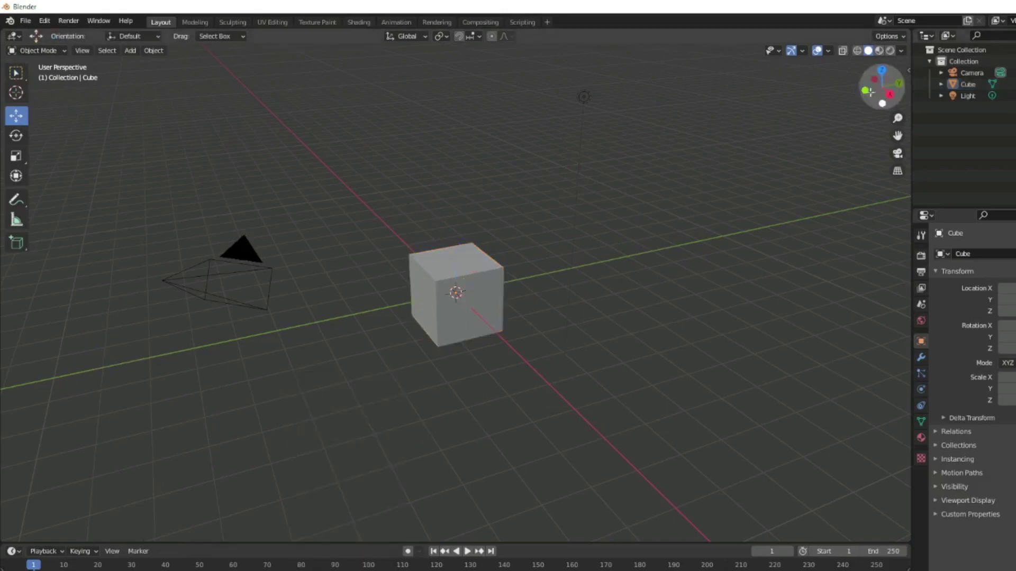
# Orbit the view, snap to back, right and top views, then pan around the scene.
pyautogui.moveTo(887, 93); pyautogui.dragTo(910, 92)
pyautogui.click(901, 88)
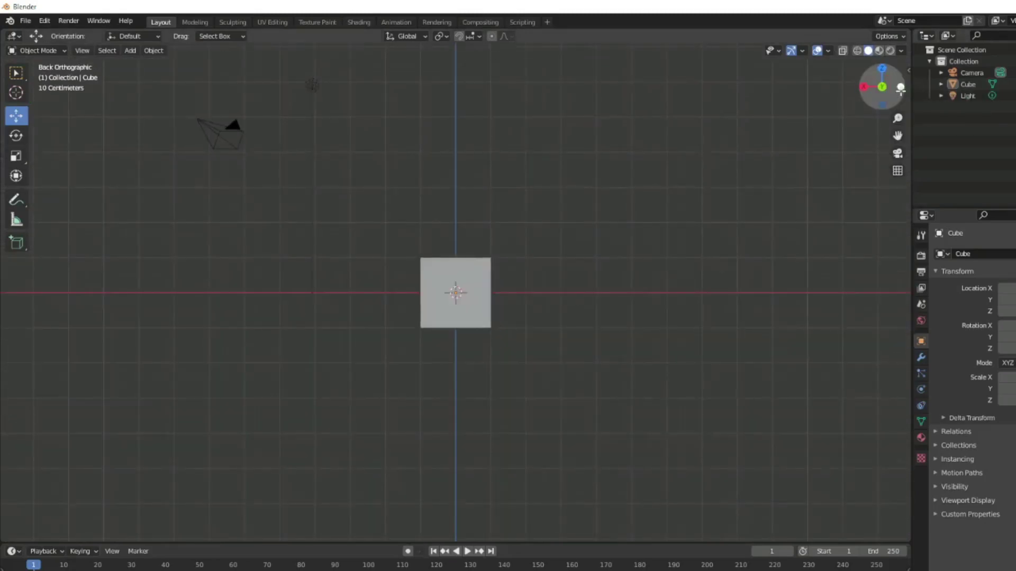
pyautogui.click(863, 86)
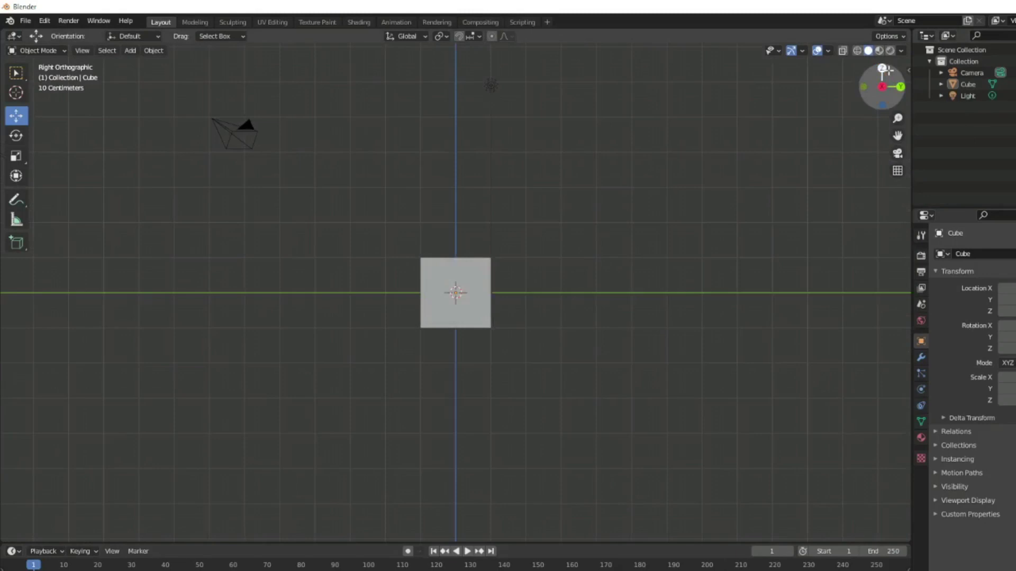
pyautogui.click(882, 69)
pyautogui.moveTo(882, 79); pyautogui.dragTo(913, 38)
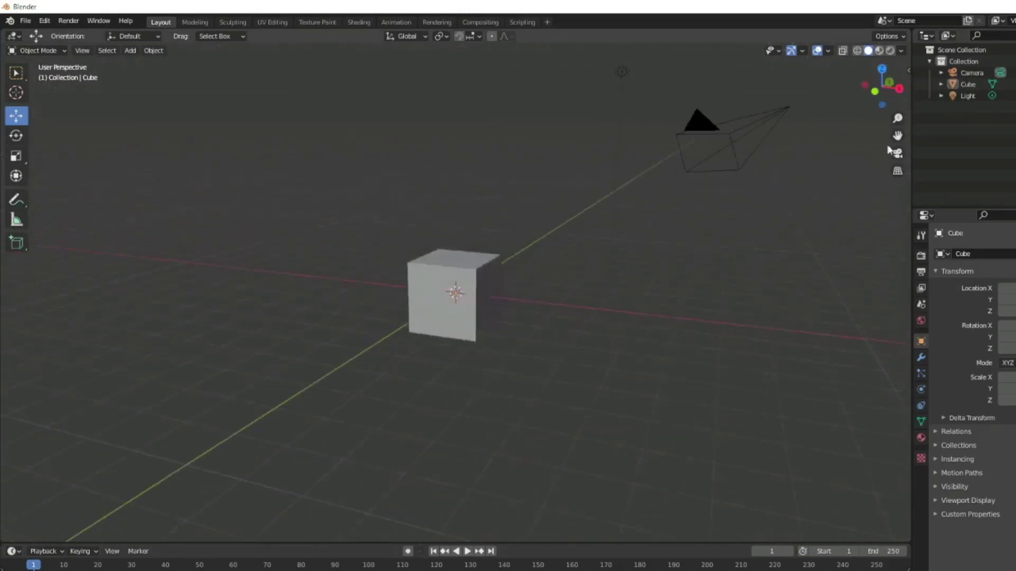
pyautogui.moveTo(897, 135)
pyautogui.mouseDown()
pyautogui.moveTo(862, 157)
pyautogui.moveTo(908, 162)
pyautogui.moveTo(888, 122)
pyautogui.moveTo(897, 135)
pyautogui.mouseUp()
pyautogui.moveTo(881, 88)
pyautogui.mouseDown()
pyautogui.moveTo(895, 89)
pyautogui.moveTo(872, 84)
pyautogui.moveTo(898, 86)
pyautogui.mouseUp()
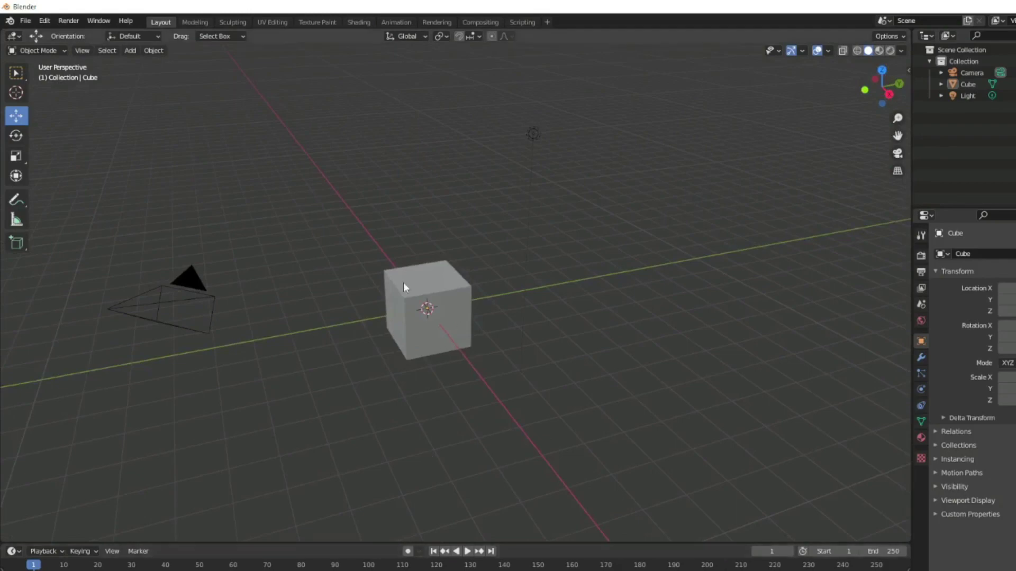
# Select the camera, look through it with Numpad 0 and render an image of the cube.
pyautogui.click(443, 284)
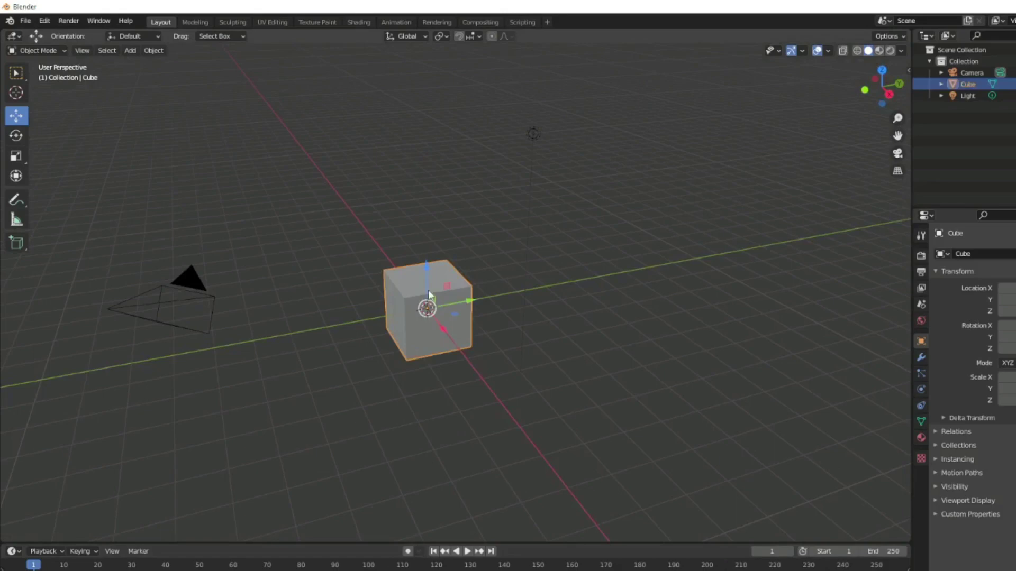
pyautogui.click(532, 135)
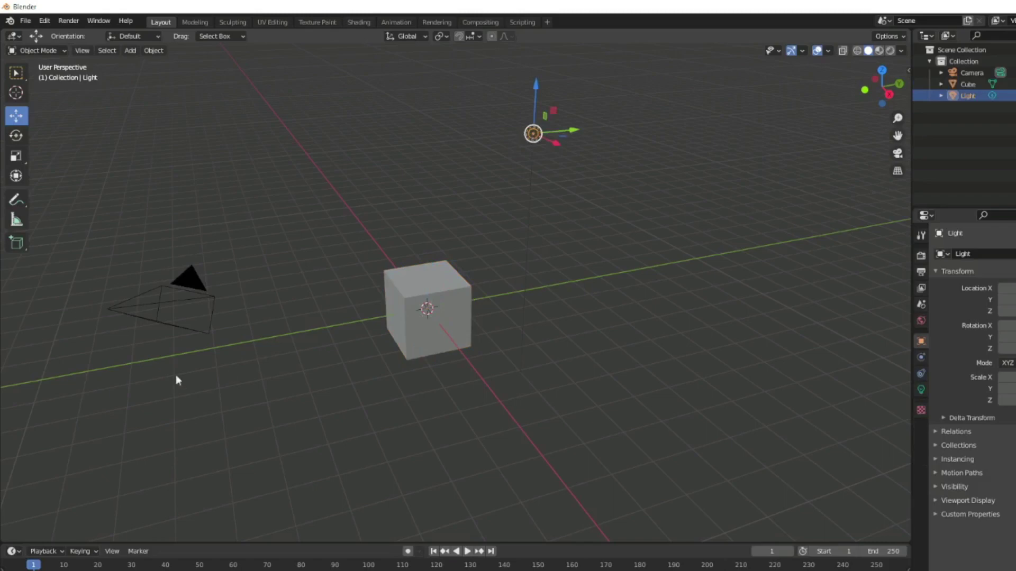
pyautogui.click(127, 318)
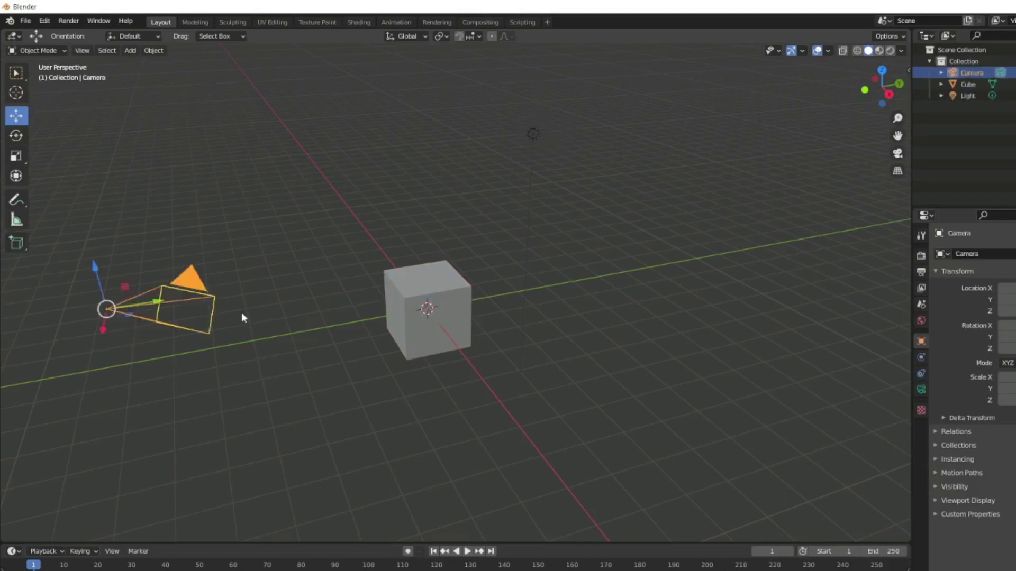
pyautogui.press('KP_0')
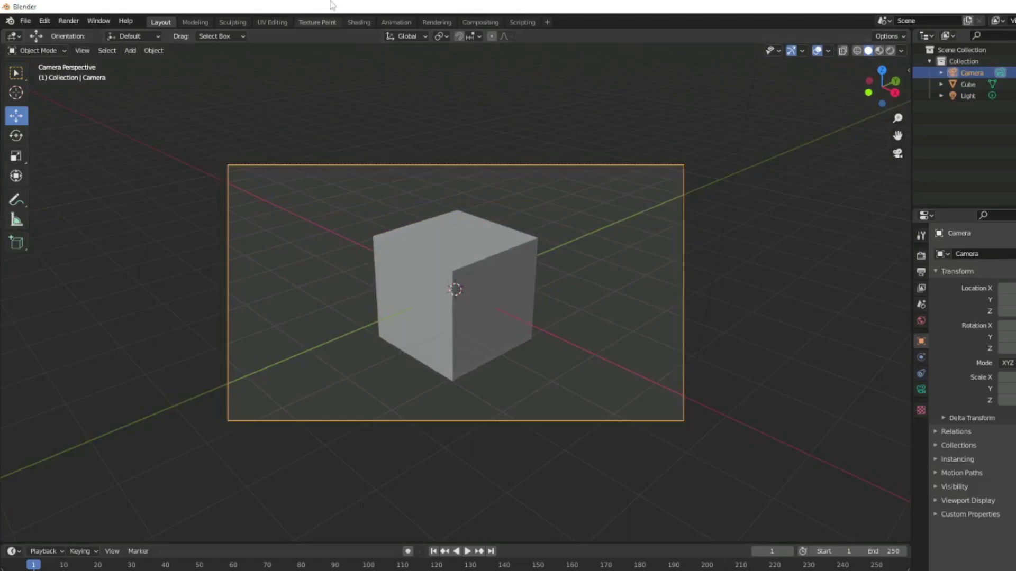
pyautogui.click(68, 21)
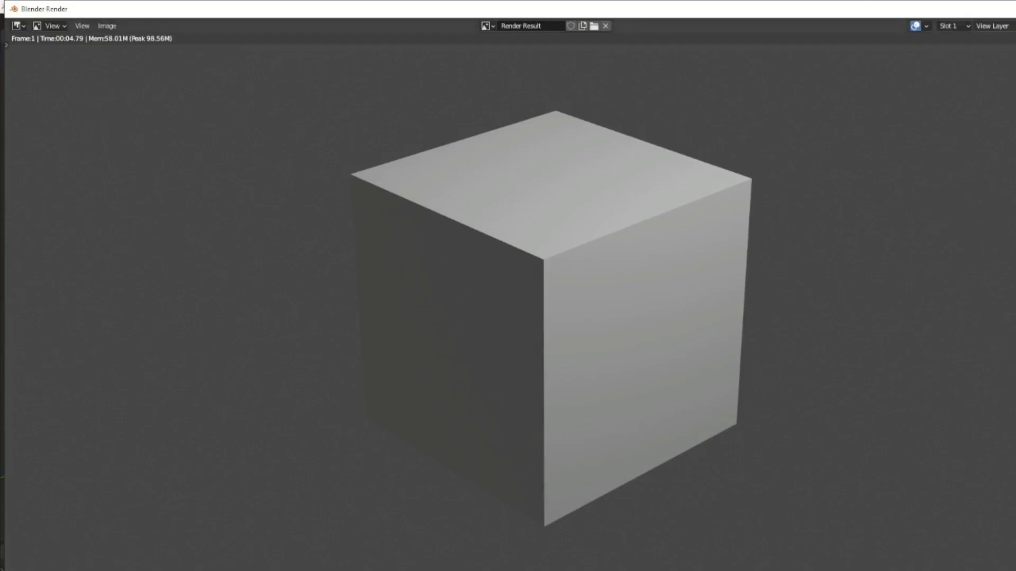
pyautogui.press('Escape')
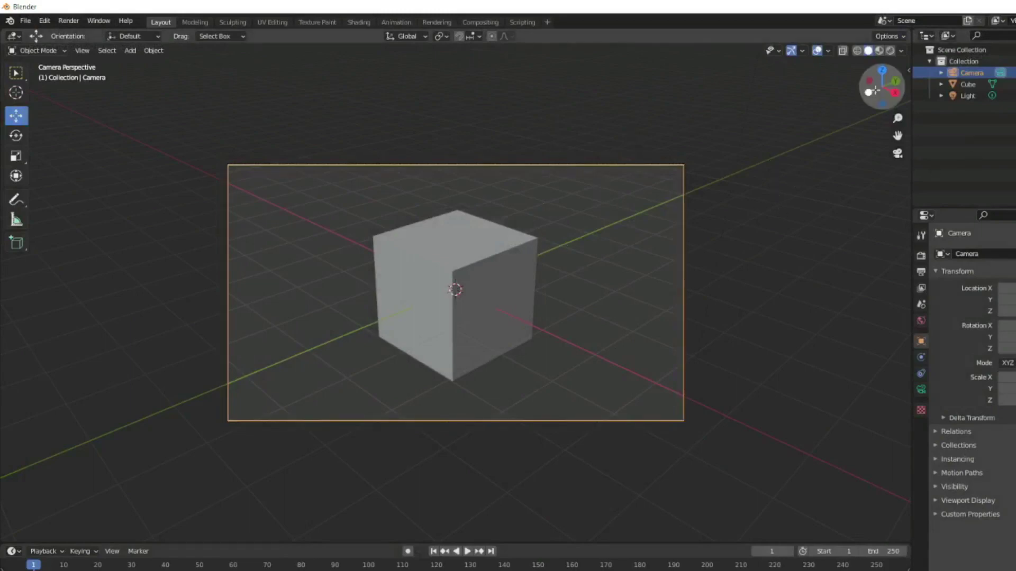
# Delete the light and the camera, then select the remaining cube.
pyautogui.moveTo(872, 89); pyautogui.dragTo(818, 89)
pyautogui.scroll(-3, 530, 292)
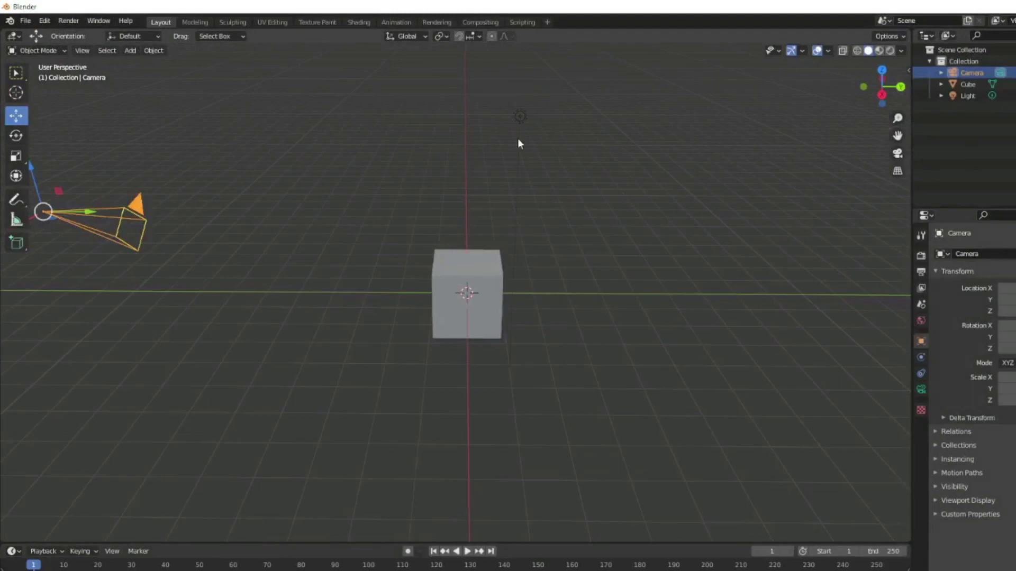
pyautogui.click(518, 114)
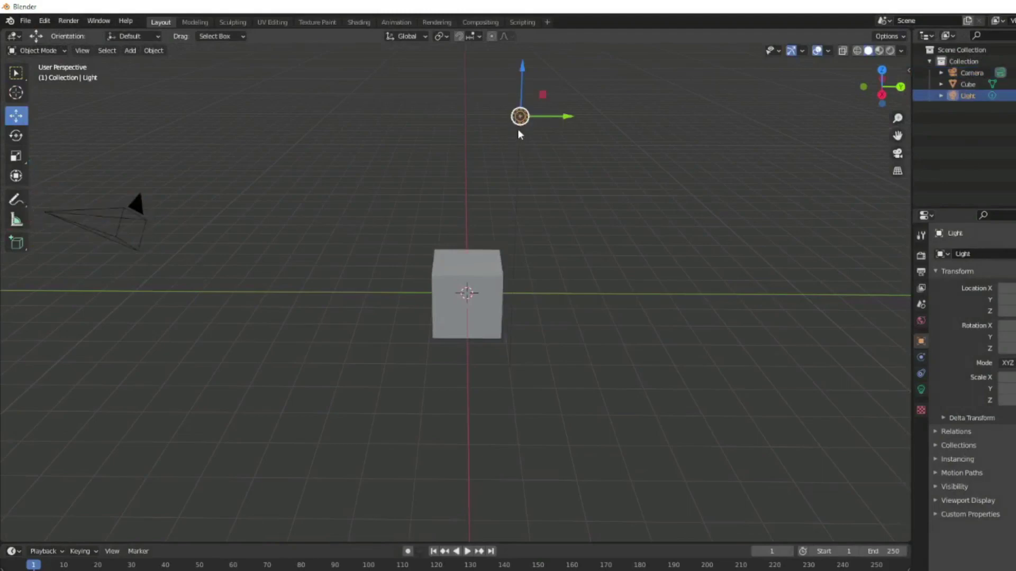
pyautogui.press('Delete')
pyautogui.click(125, 218)
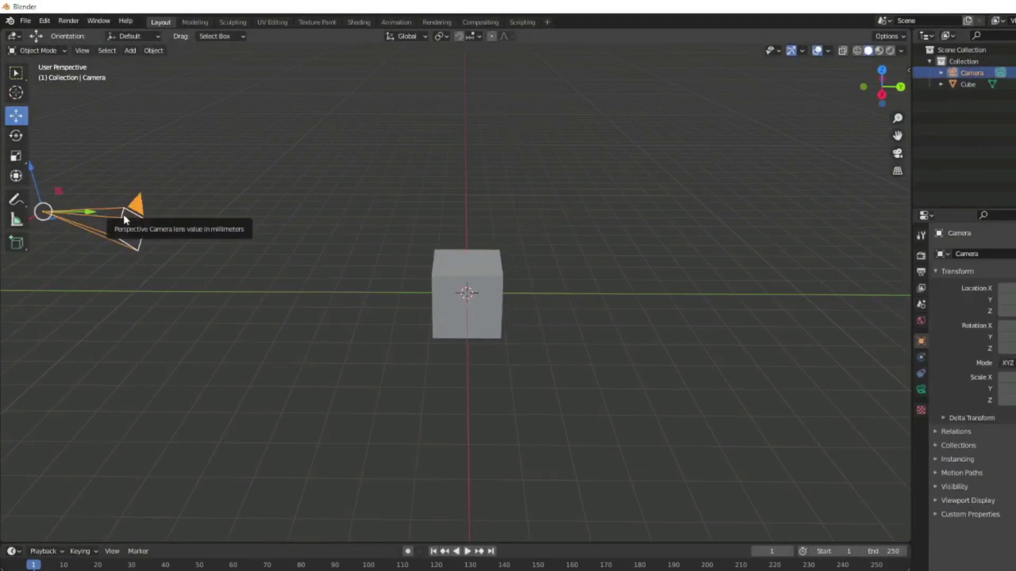
pyautogui.press('Delete')
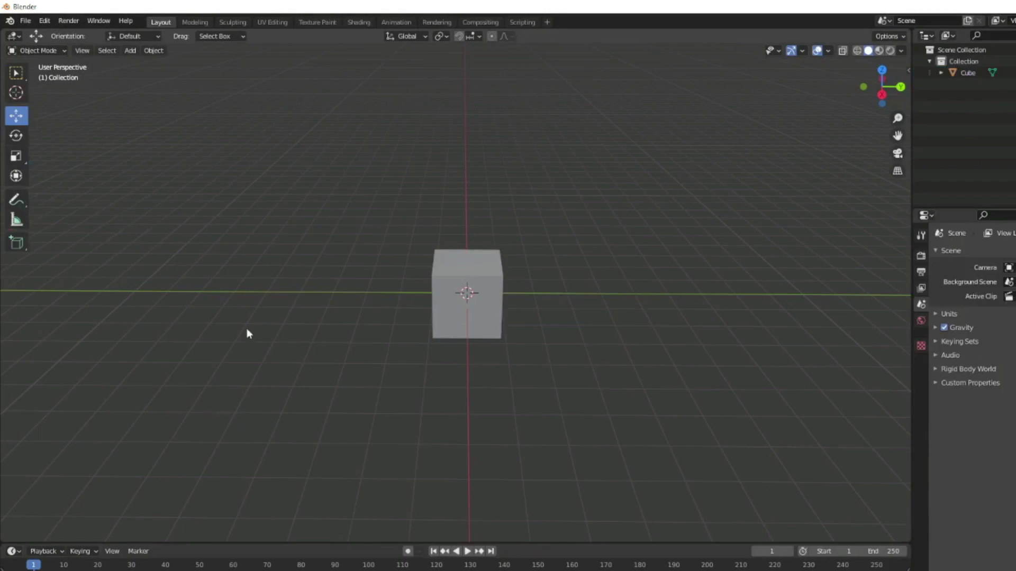
pyautogui.click(459, 275)
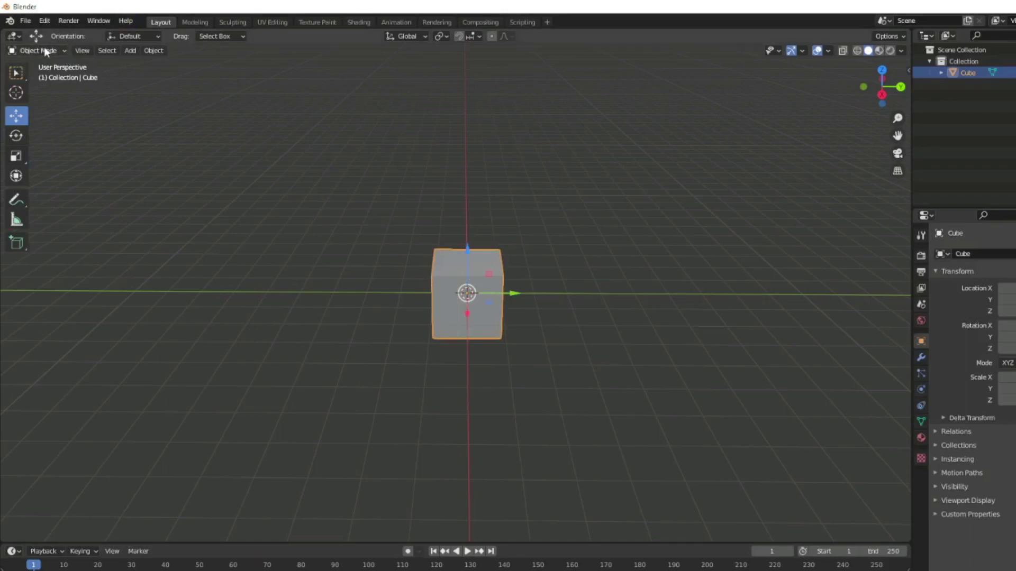
# Move the cube 0.3253 m along the Y axis.
pyautogui.click(61, 50)
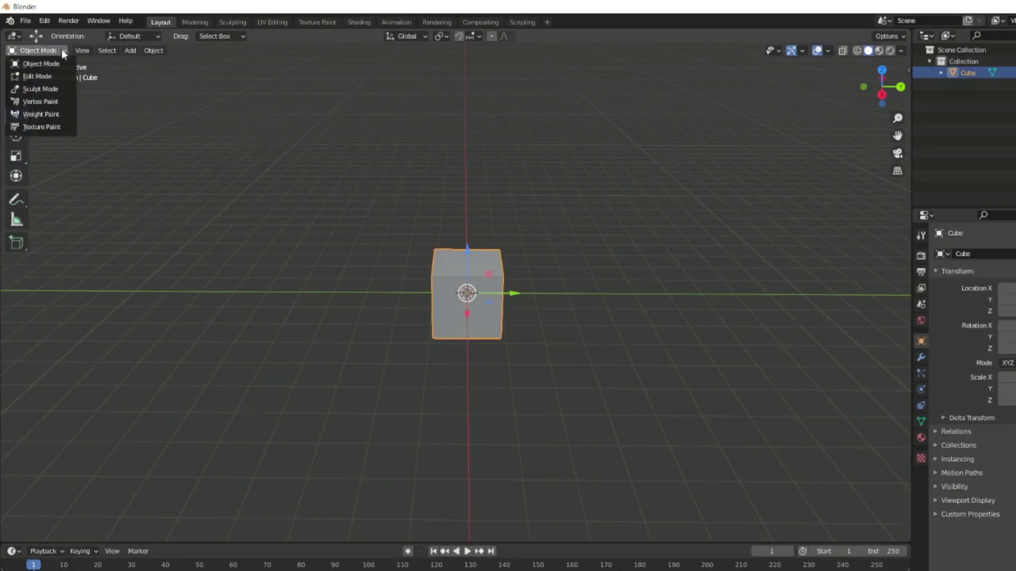
pyautogui.click(36, 65)
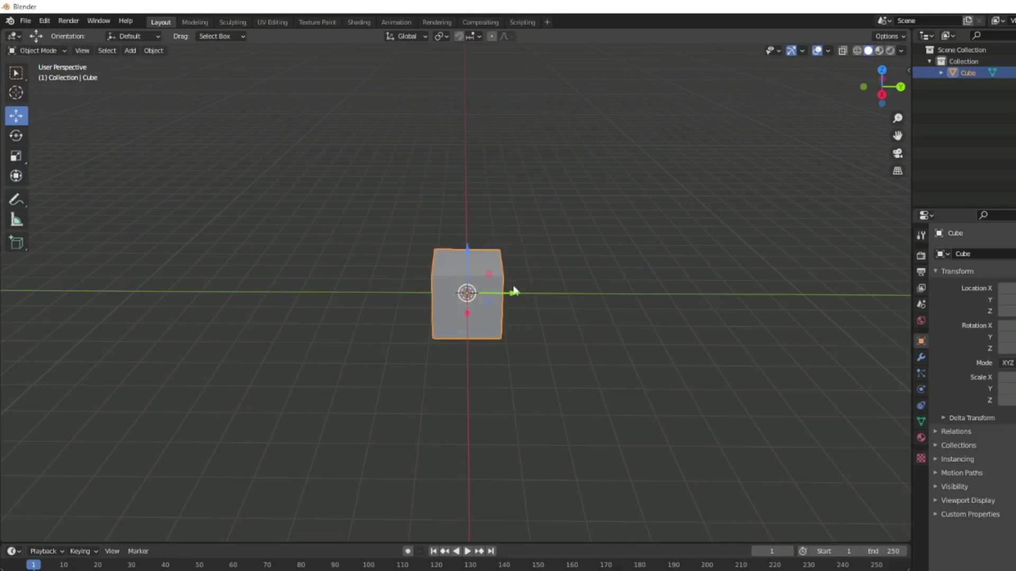
pyautogui.moveTo(513, 290); pyautogui.dragTo(521, 282)
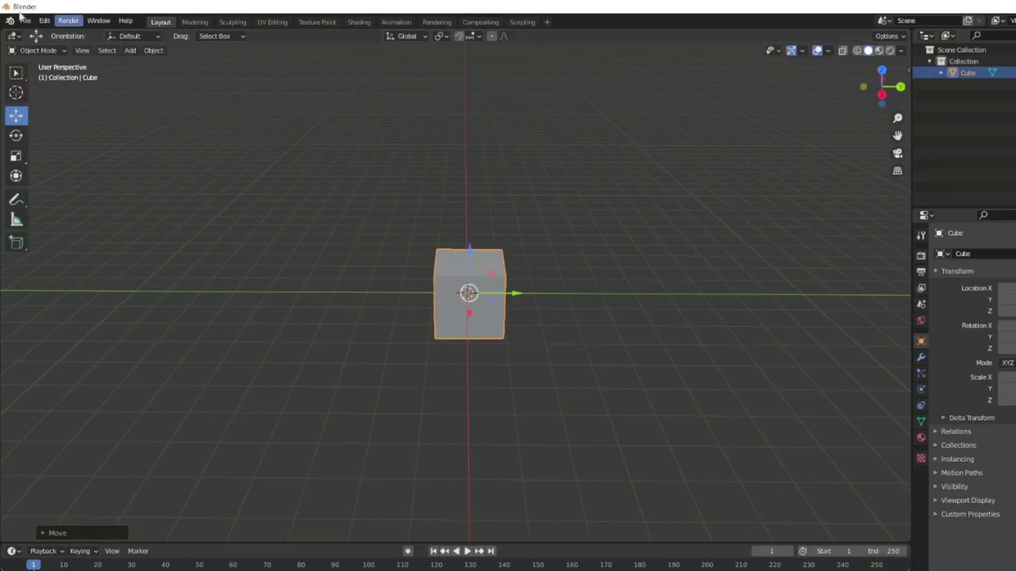
# Switch the cube into Edit Mode and select a single corner vertex.
pyautogui.click(31, 53)
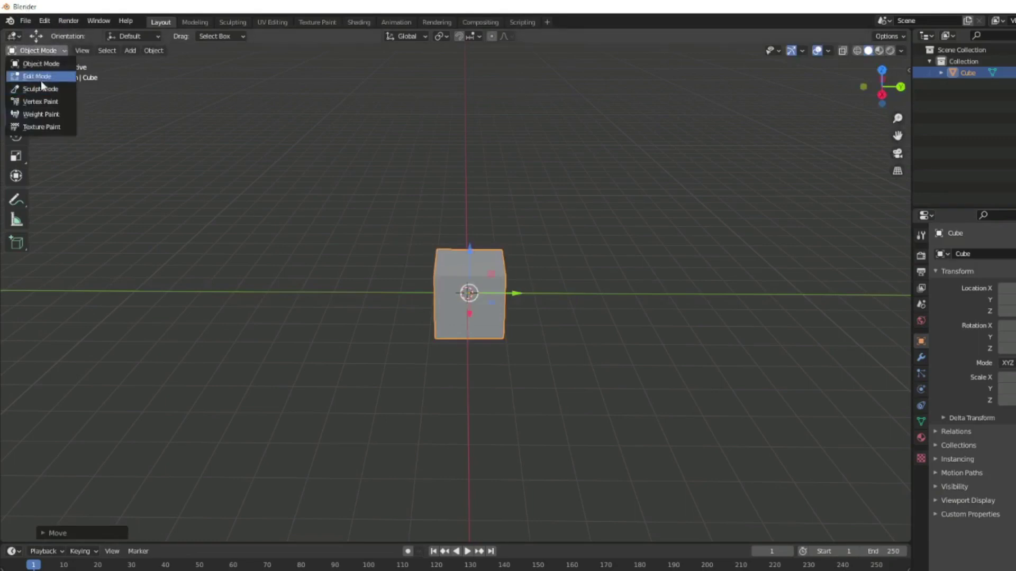
pyautogui.click(38, 78)
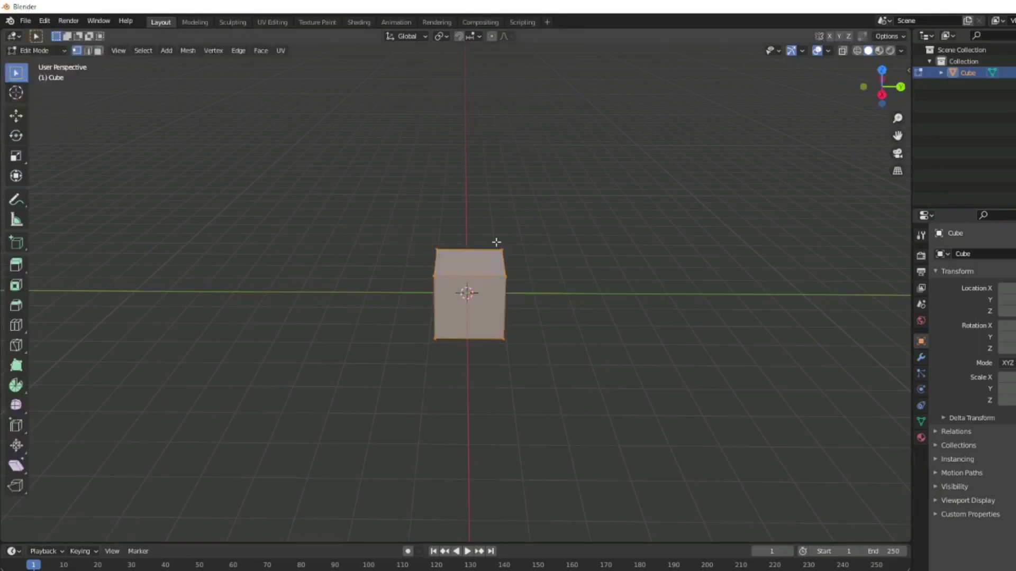
pyautogui.click(504, 276)
pyautogui.scroll(2, 505, 275)
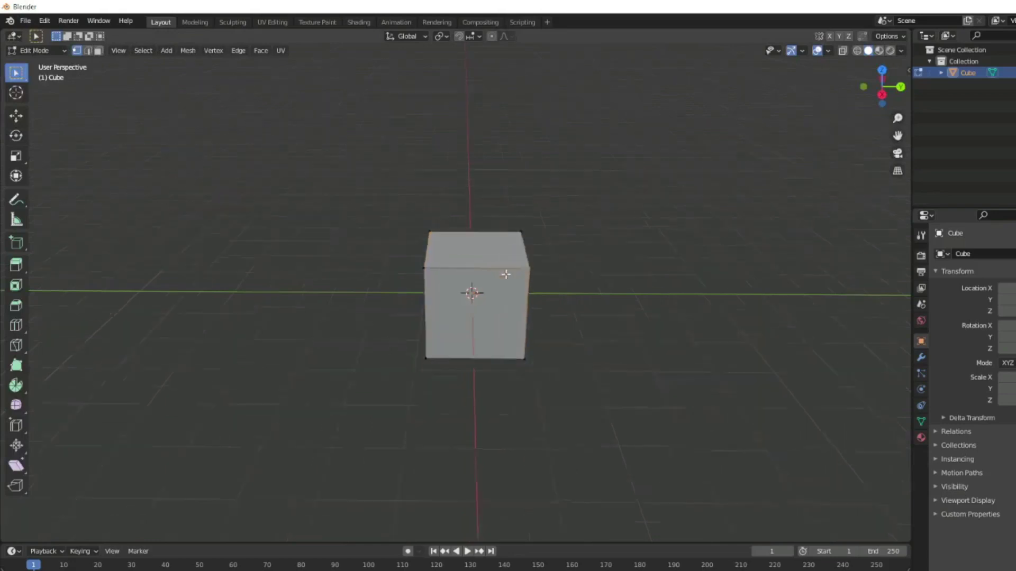
# Stretch the cube by pulling a vertex outward along X with the Move tool.
pyautogui.click(16, 115)
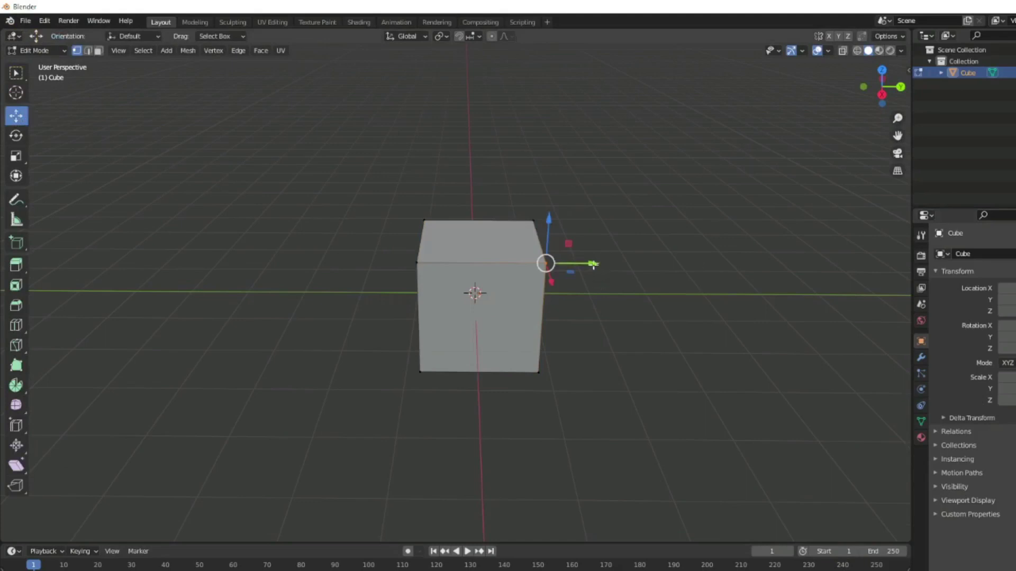
pyautogui.moveTo(595, 263); pyautogui.dragTo(682, 263)
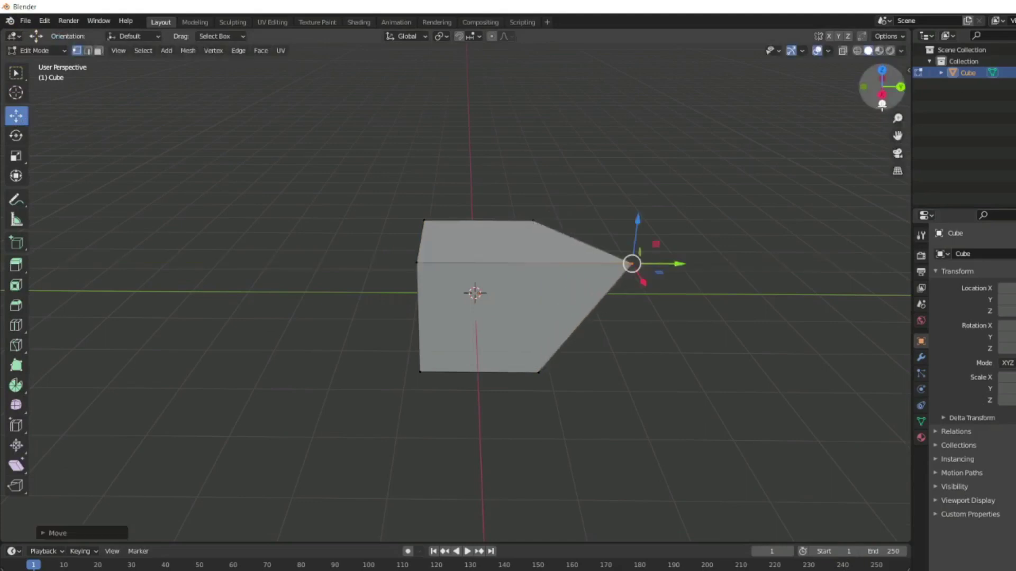
pyautogui.moveTo(882, 106); pyautogui.dragTo(683, 106)
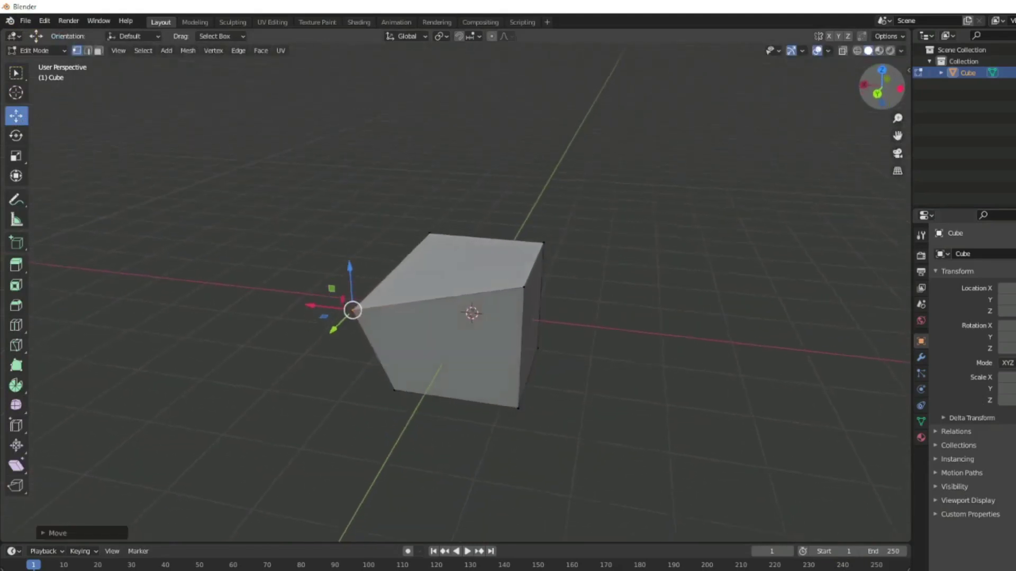
pyautogui.moveTo(842, 121); pyautogui.dragTo(838, 123)
# Select the top-right corner vertex and drag it down along Y.
pyautogui.click(524, 284)
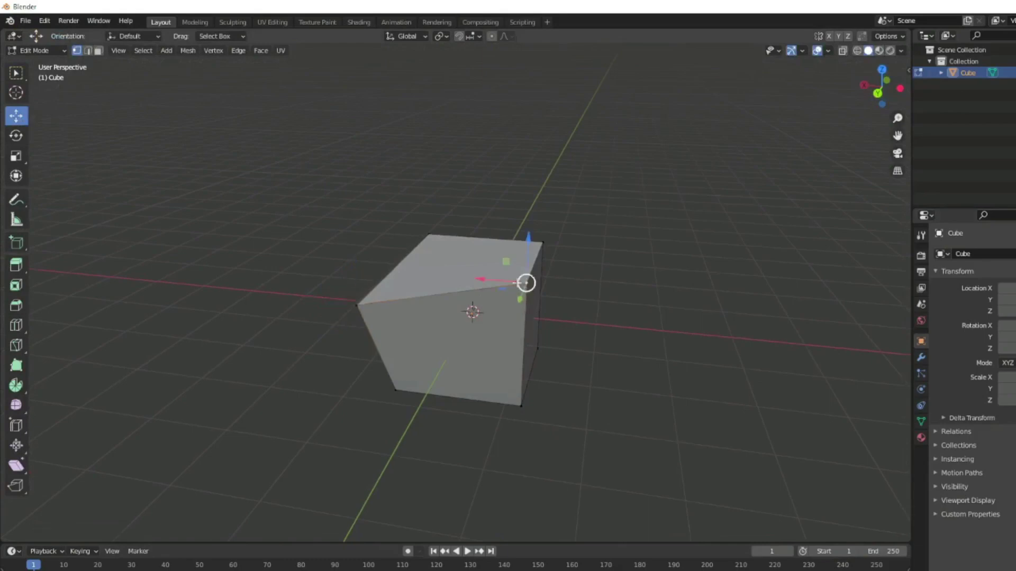
pyautogui.moveTo(521, 301); pyautogui.dragTo(506, 347)
pyautogui.moveTo(845, 111); pyautogui.dragTo(773, 153)
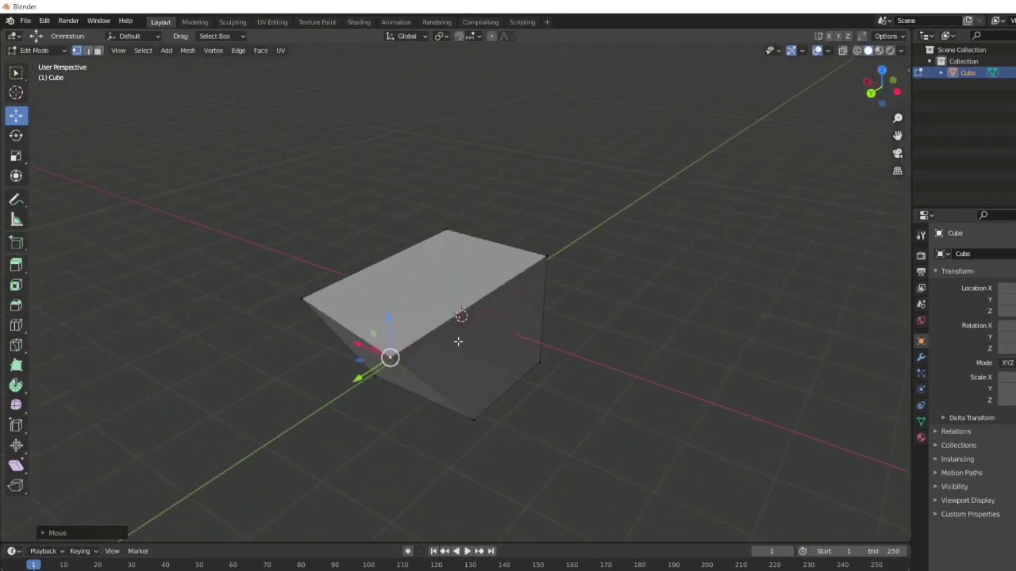
pyautogui.moveTo(895, 101); pyautogui.dragTo(854, 97)
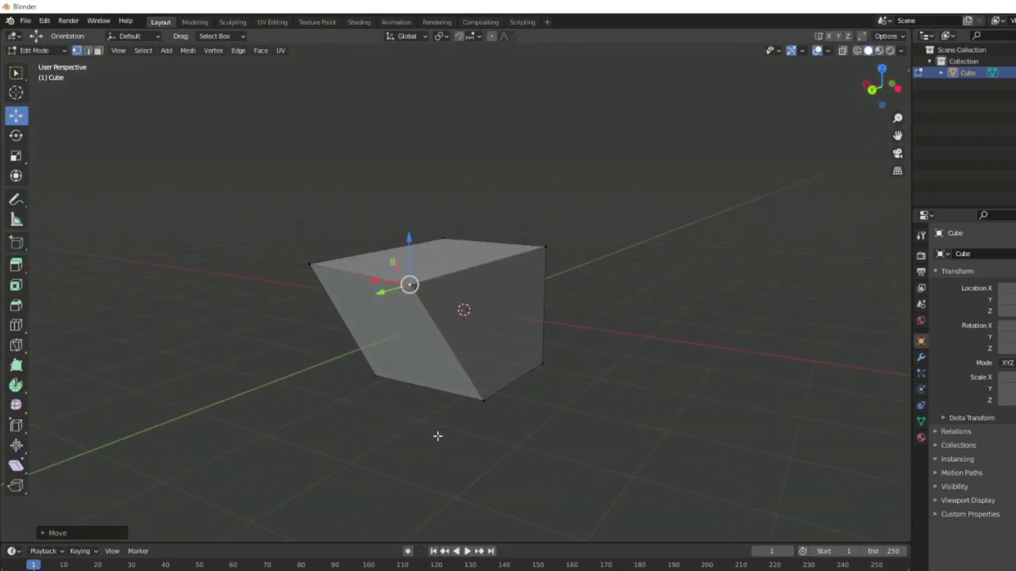
# Select the whole mesh and subdivide it so each face splits into four.
pyautogui.press('a')
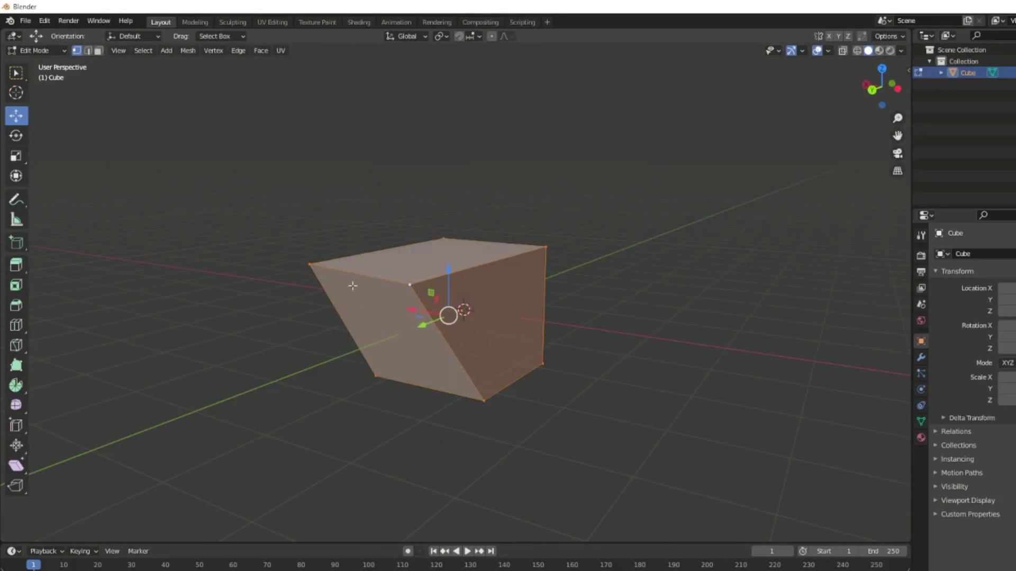
pyautogui.moveTo(868, 87); pyautogui.dragTo(841, 96)
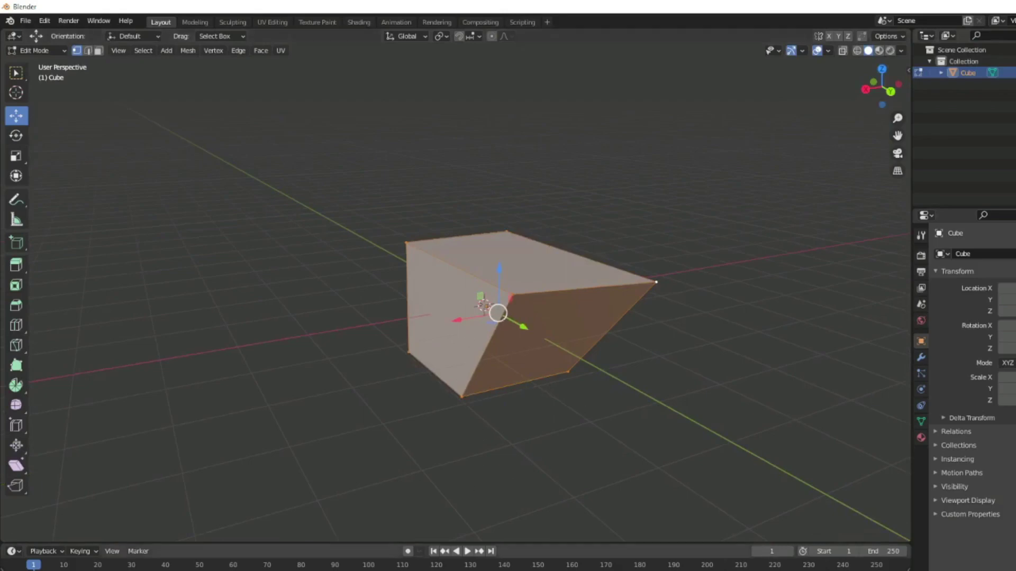
pyautogui.rightClick(506, 287)
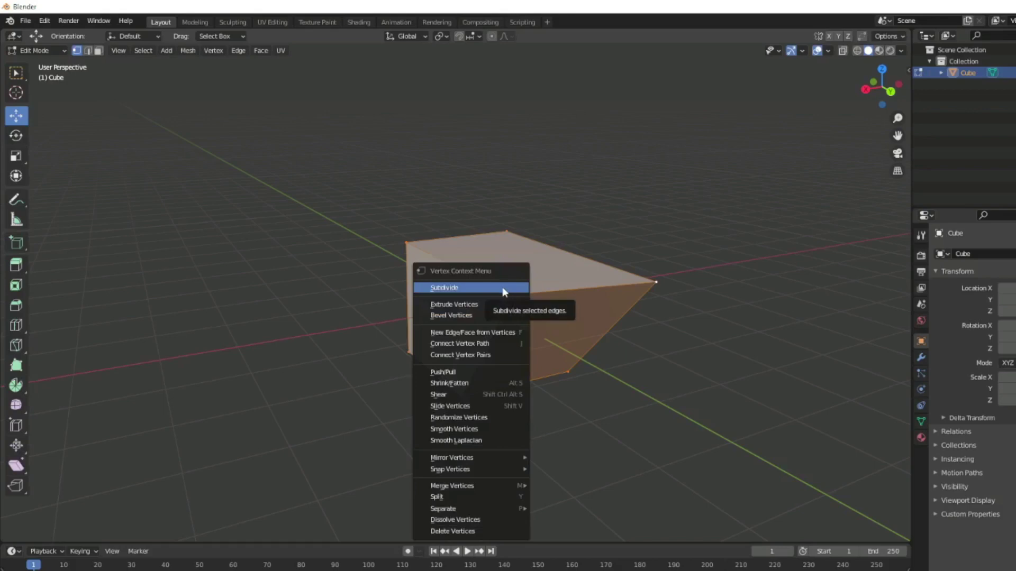
pyautogui.click(504, 289)
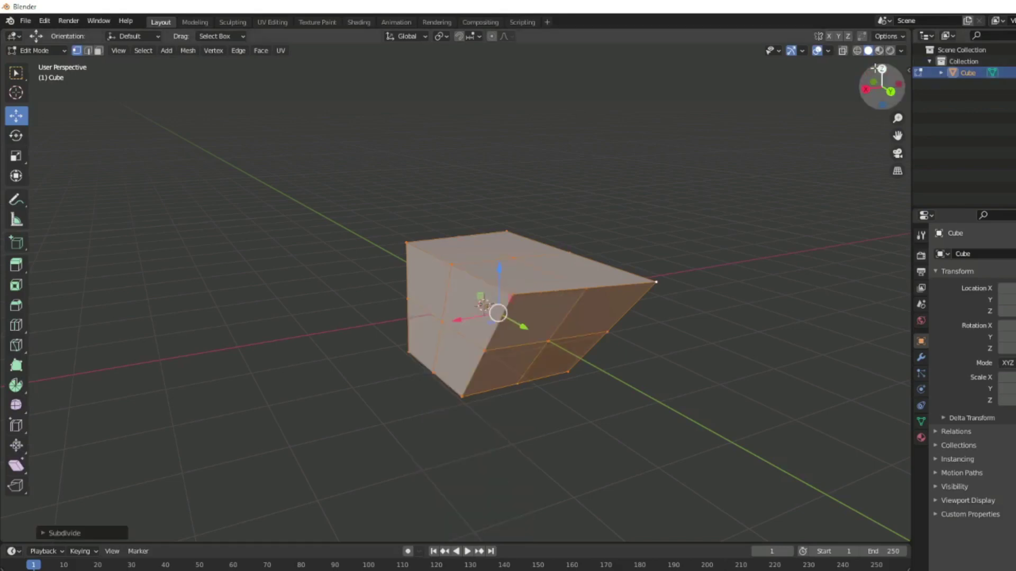
pyautogui.moveTo(876, 68); pyautogui.dragTo(863, 91)
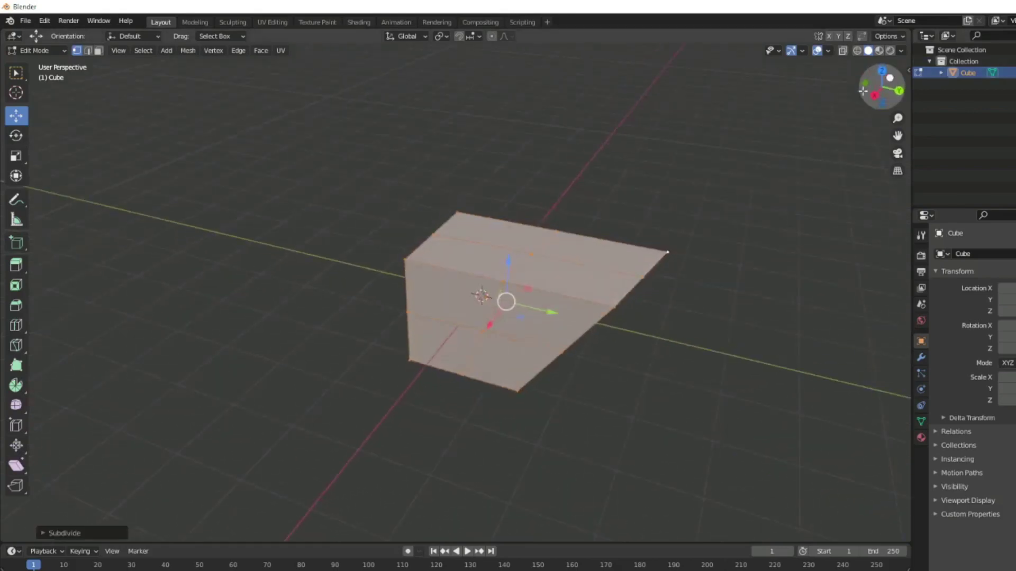
pyautogui.click(532, 254)
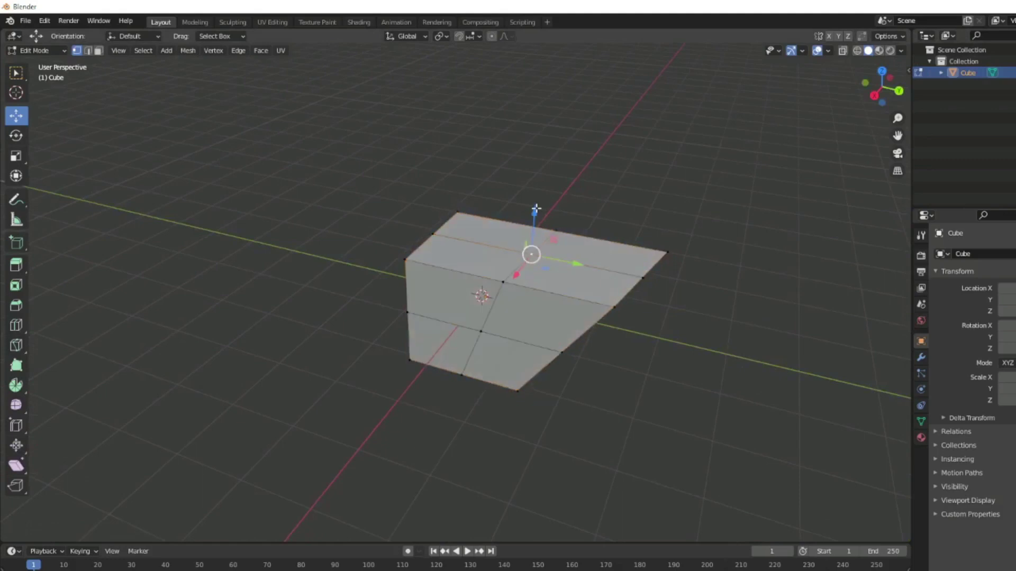
# Raise a top-face vertex into a peak and push two more vertices outward along X.
pyautogui.moveTo(535, 207); pyautogui.dragTo(543, 161)
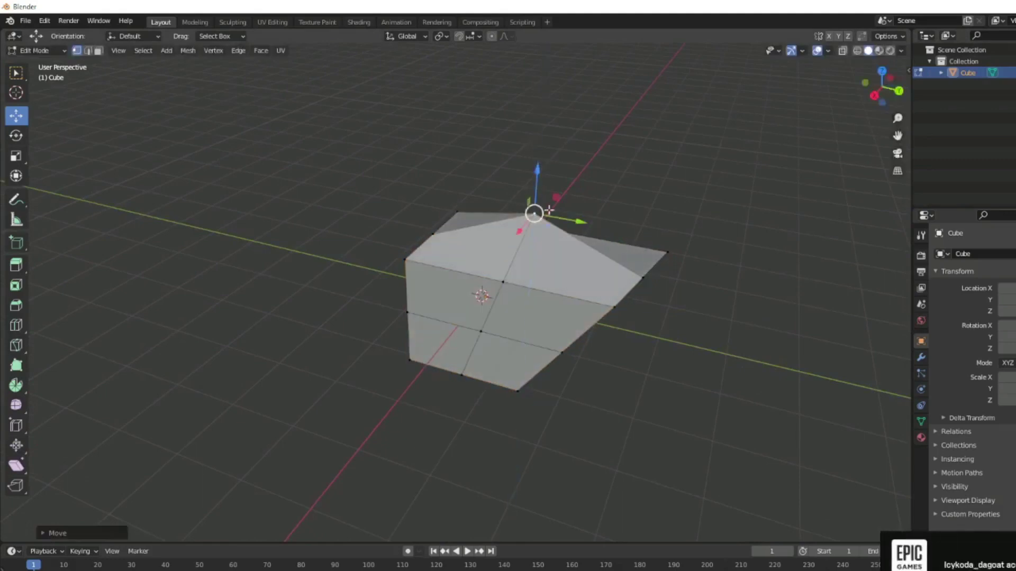
pyautogui.click(612, 304)
pyautogui.moveTo(602, 332); pyautogui.dragTo(588, 358)
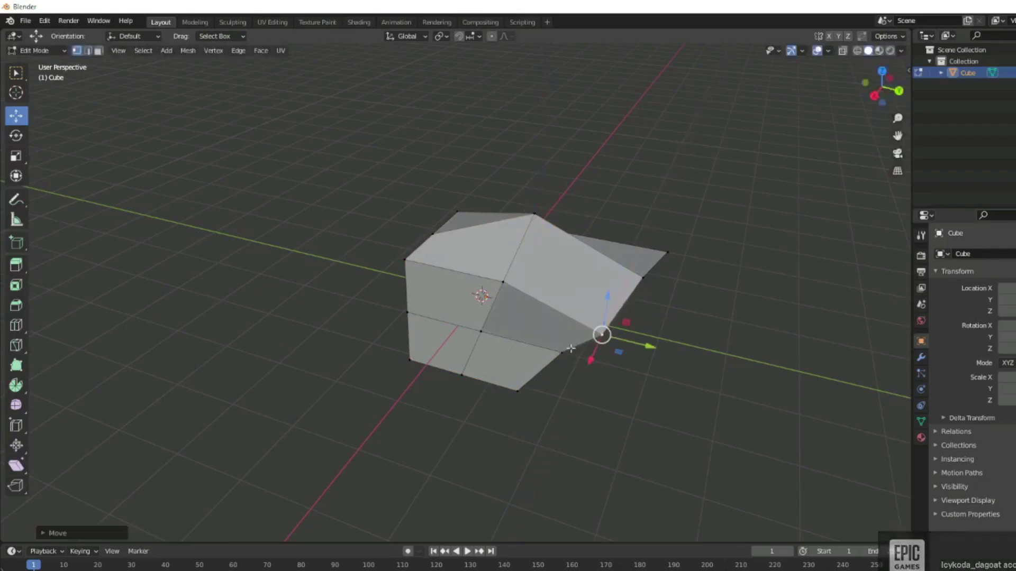
pyautogui.moveTo(876, 90); pyautogui.dragTo(774, 82)
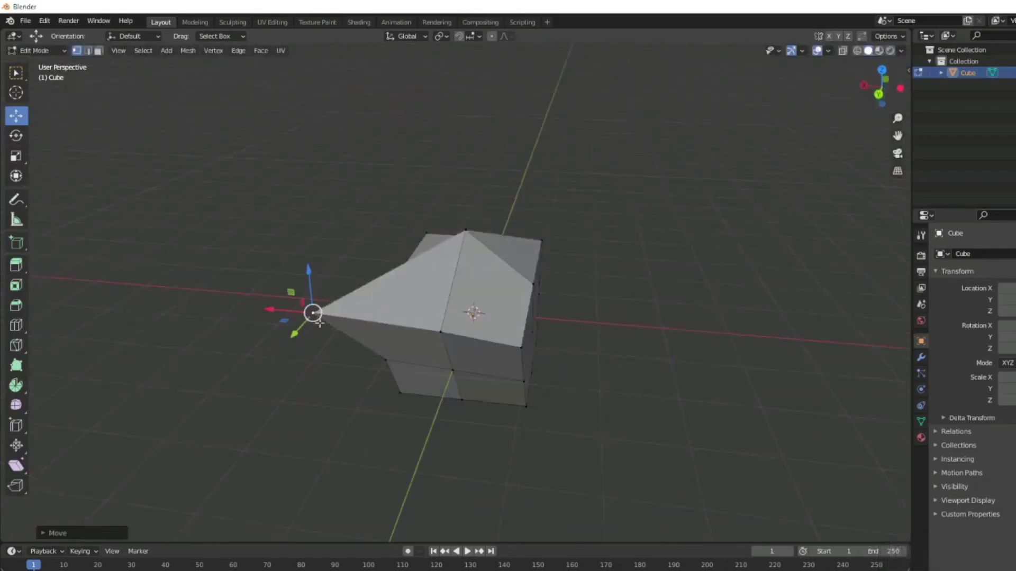
pyautogui.click(521, 347)
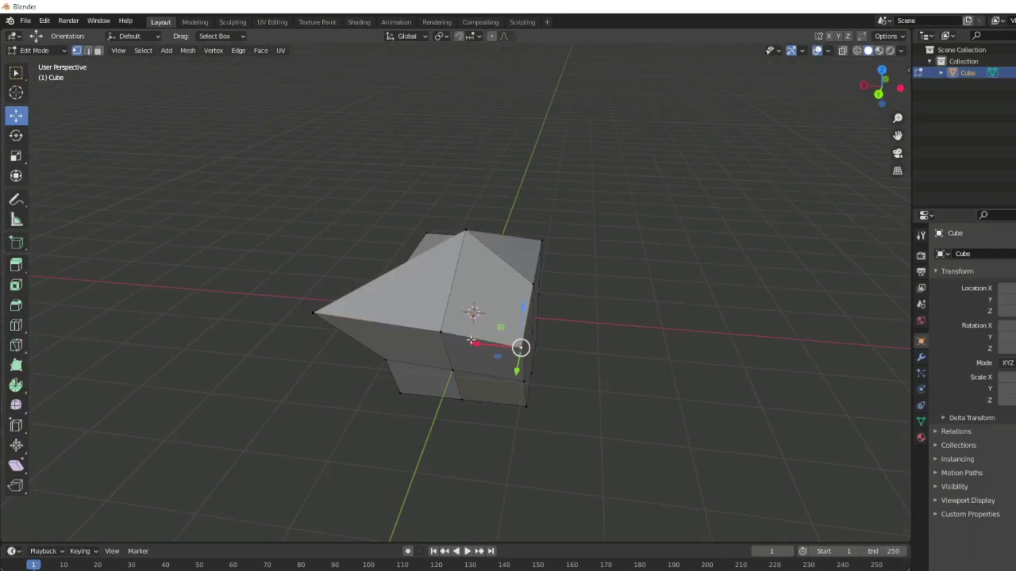
pyautogui.moveTo(471, 341); pyautogui.dragTo(526, 346)
# Raise the left corner vertex along Z, then box-select the middle-right vertices.
pyautogui.click(437, 317)
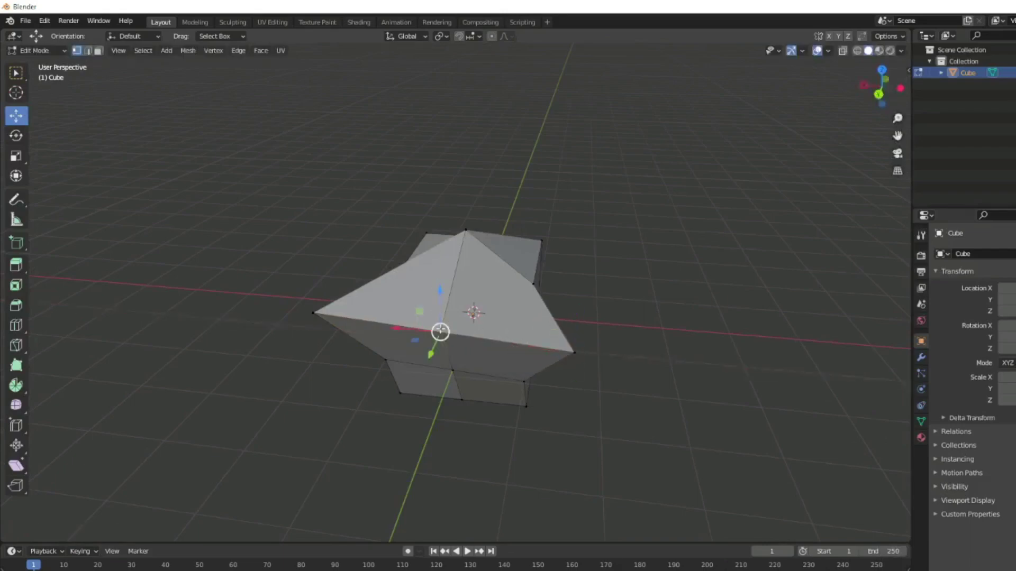
pyautogui.moveTo(439, 293); pyautogui.dragTo(438, 228)
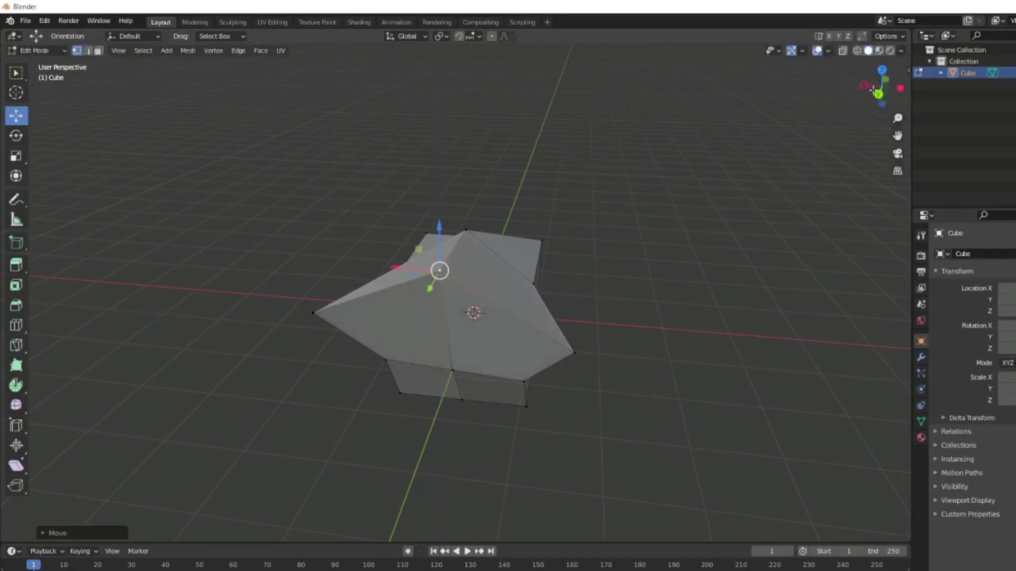
pyautogui.moveTo(885, 87); pyautogui.dragTo(776, 85)
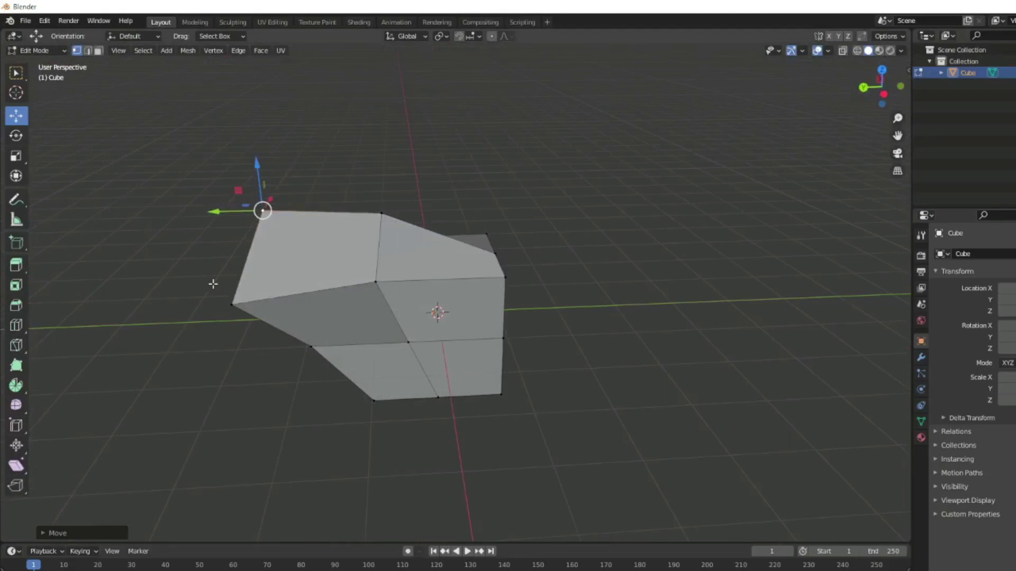
pyautogui.click(454, 272)
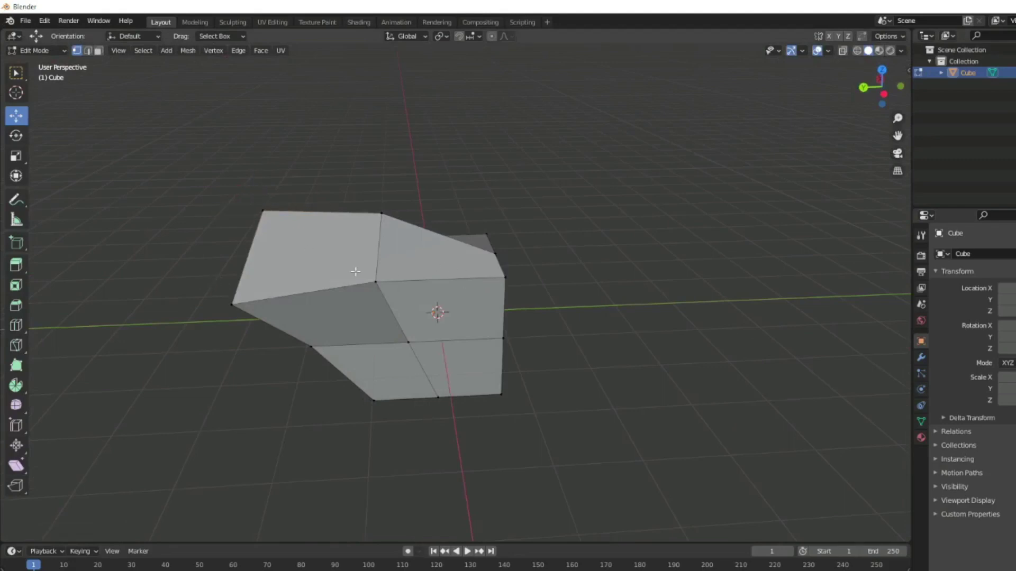
pyautogui.moveTo(355, 271); pyautogui.dragTo(531, 360)
# Subdivide the selected right-side faces into a finer grid.
pyautogui.rightClick(473, 325)
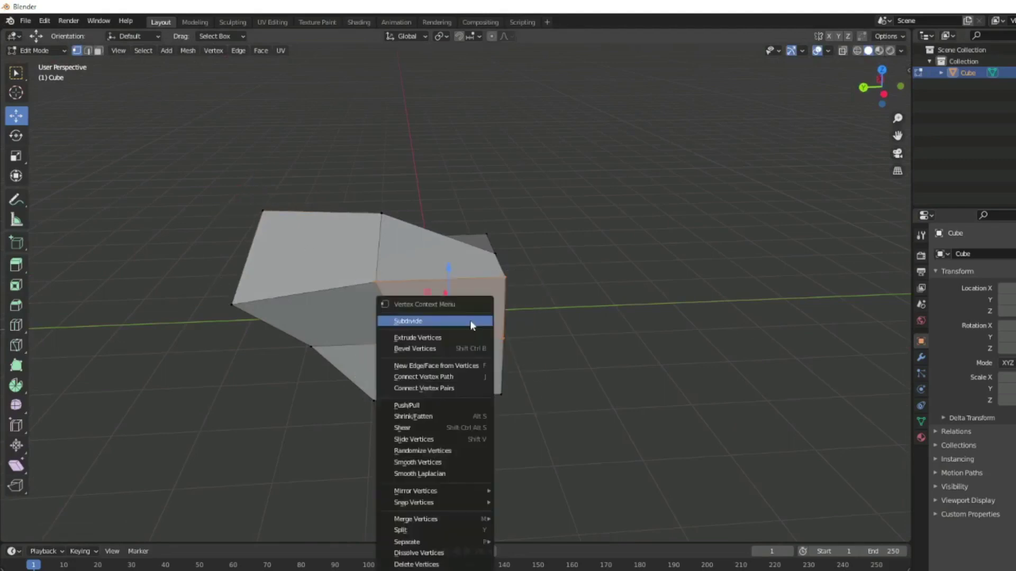
pyautogui.click(431, 321)
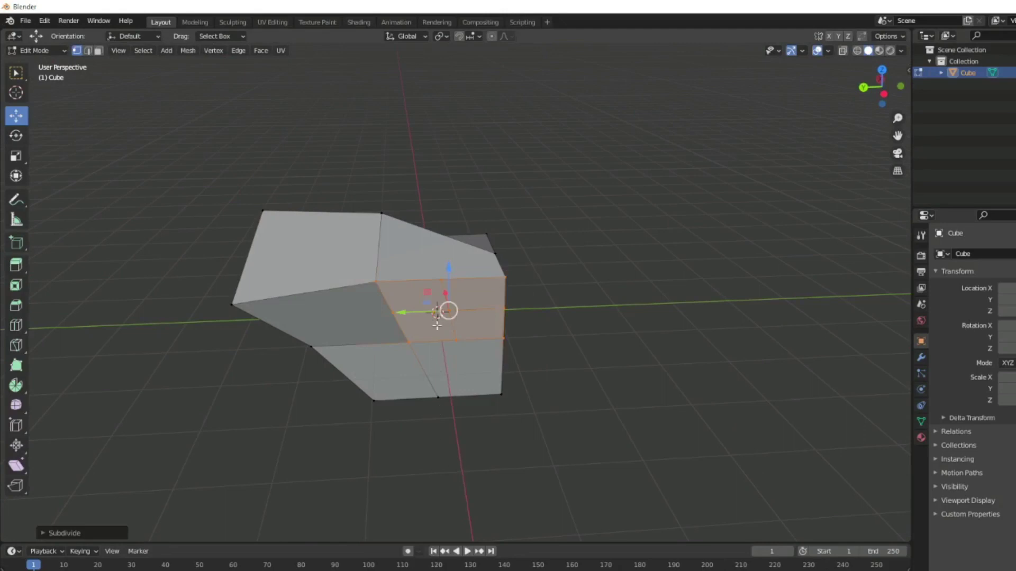
pyautogui.click(457, 343)
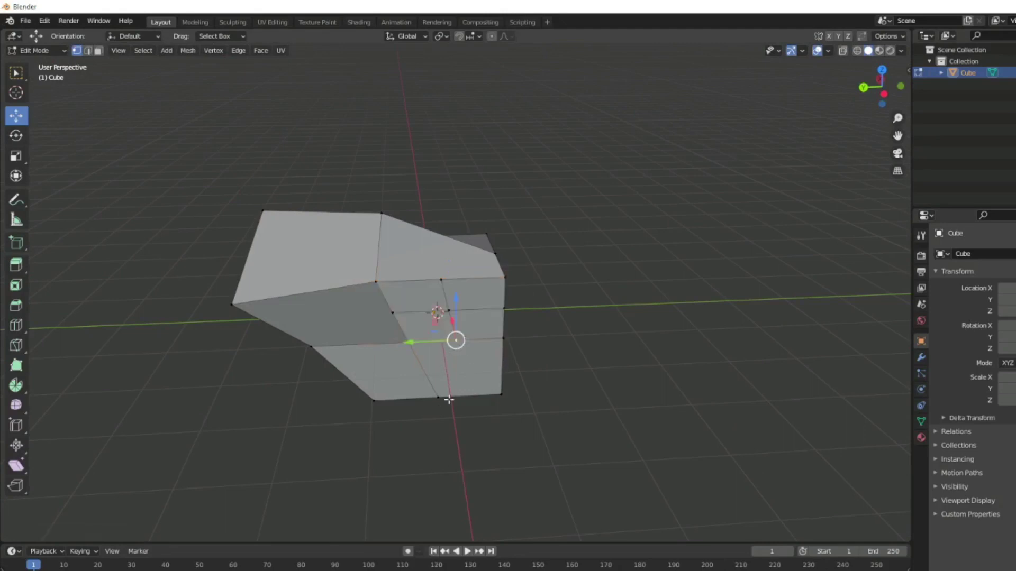
# Drag a vertex downward, inspect it from below, then undo the move.
pyautogui.click(393, 314)
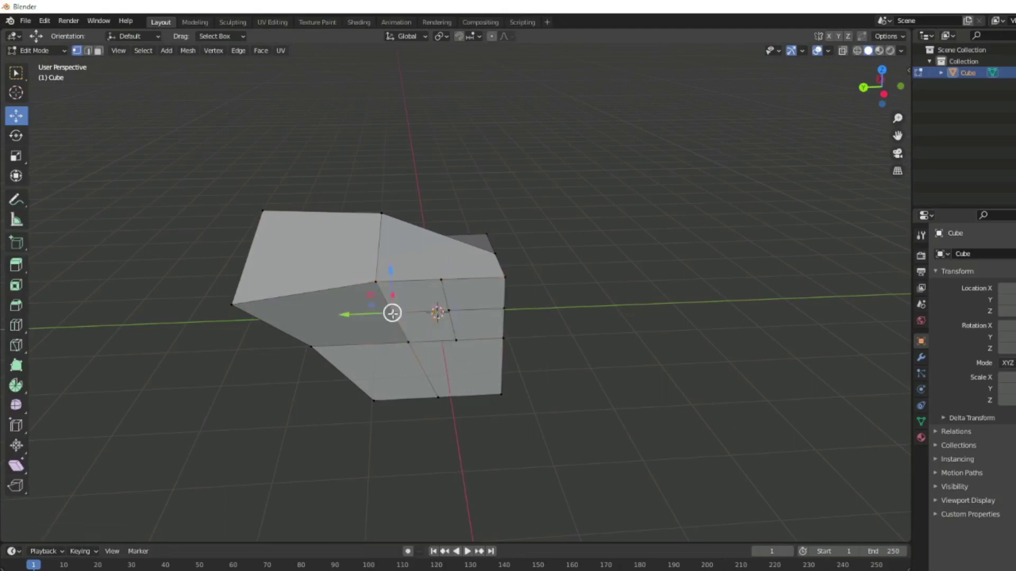
pyautogui.moveTo(394, 298); pyautogui.dragTo(393, 334)
pyautogui.moveTo(880, 90); pyautogui.dragTo(815, 50)
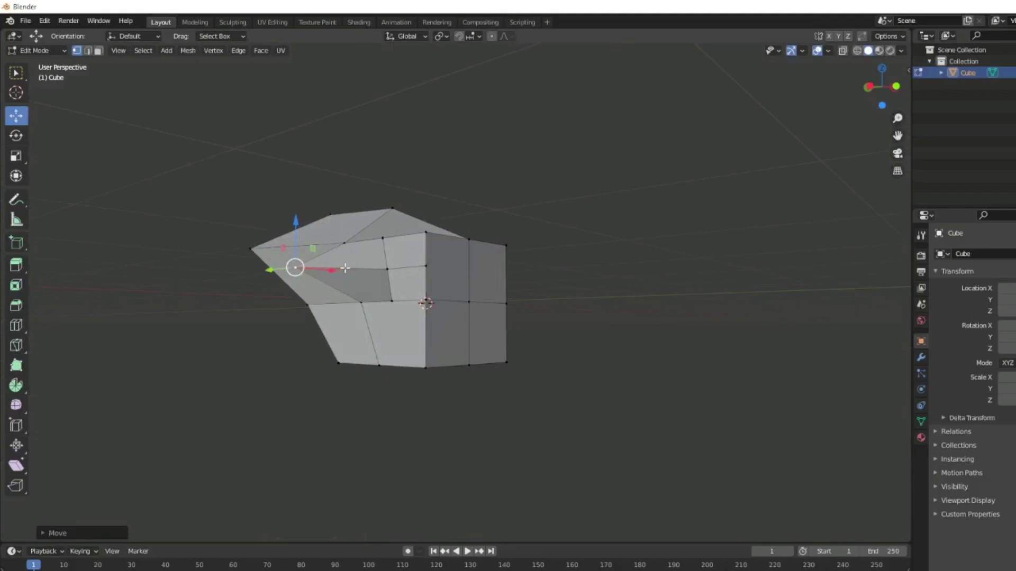
pyautogui.moveTo(876, 94); pyautogui.dragTo(894, 84)
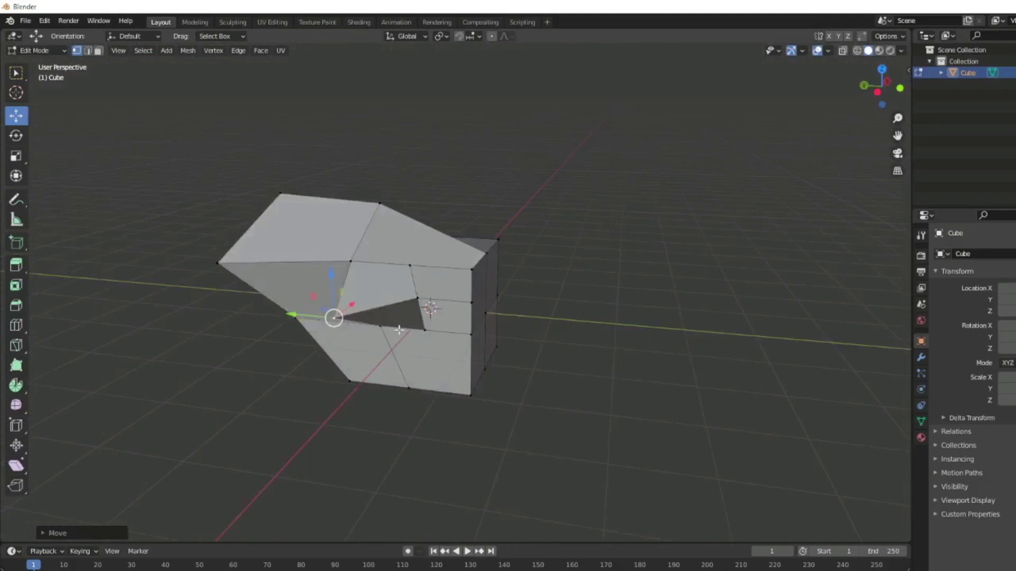
pyautogui.hotkey('ctrl', 'z')
pyautogui.hotkey('ctrl', 'z')
pyautogui.hotkey('ctrl', 'z')
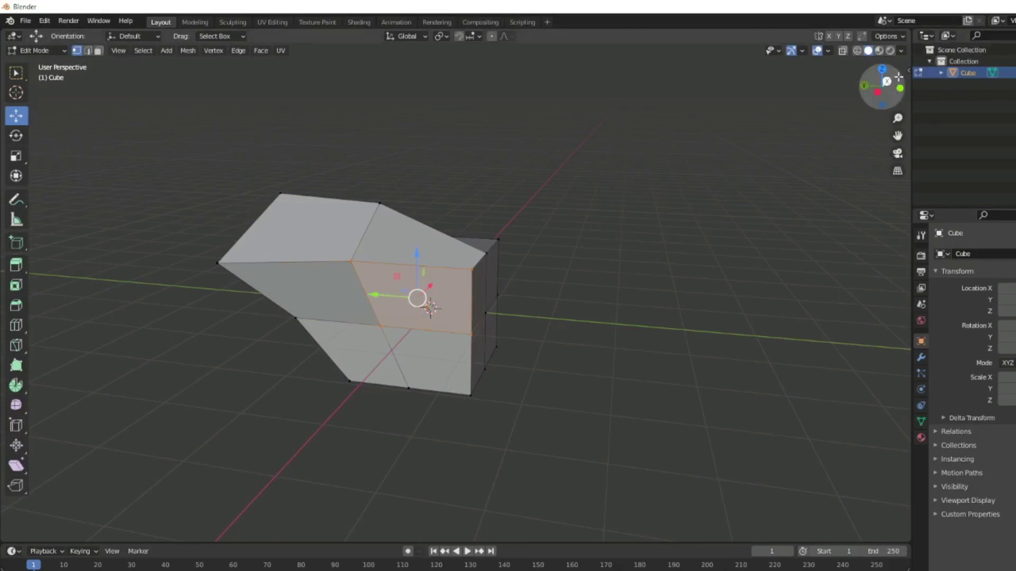
pyautogui.moveTo(881, 88); pyautogui.dragTo(868, 88)
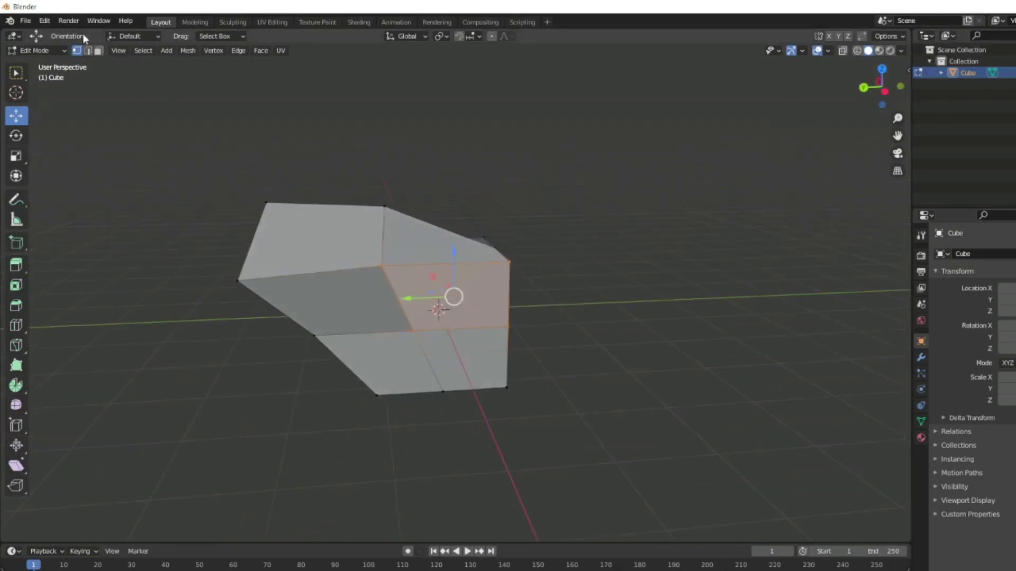
# Switch to edge selection and slide a top edge of the cube along X to tilt the top.
pyautogui.click(379, 266)
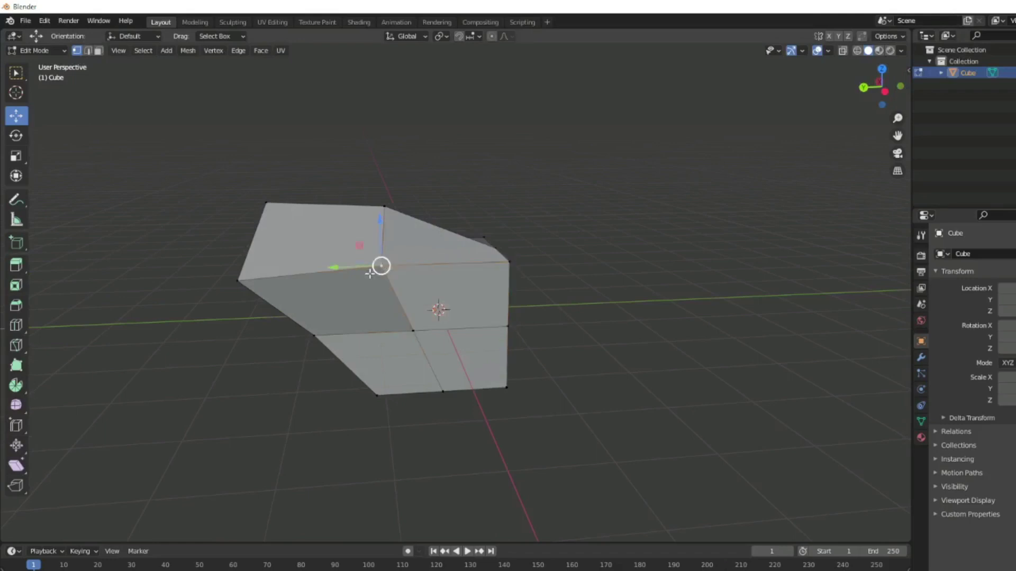
pyautogui.click(88, 51)
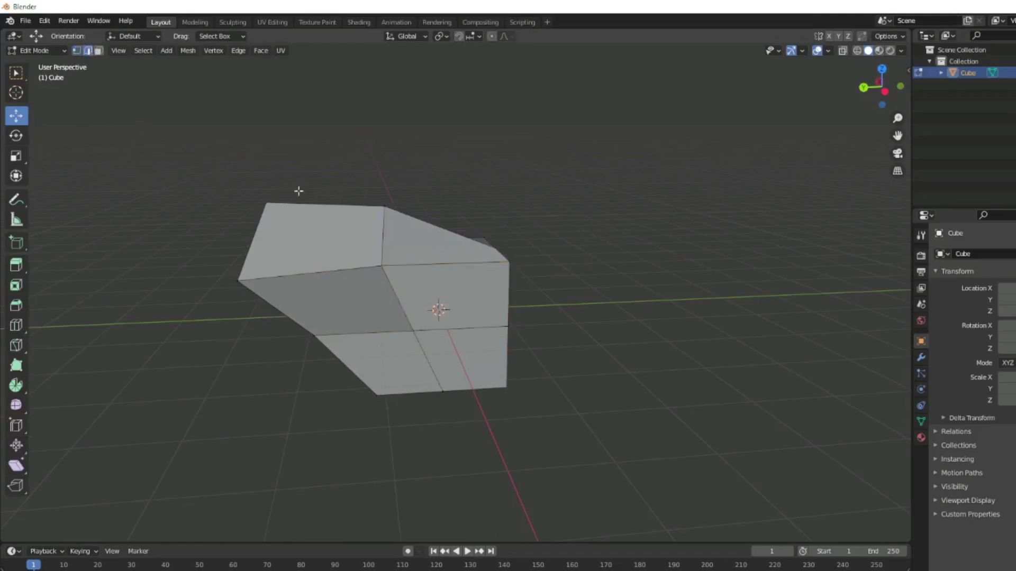
pyautogui.click(437, 260)
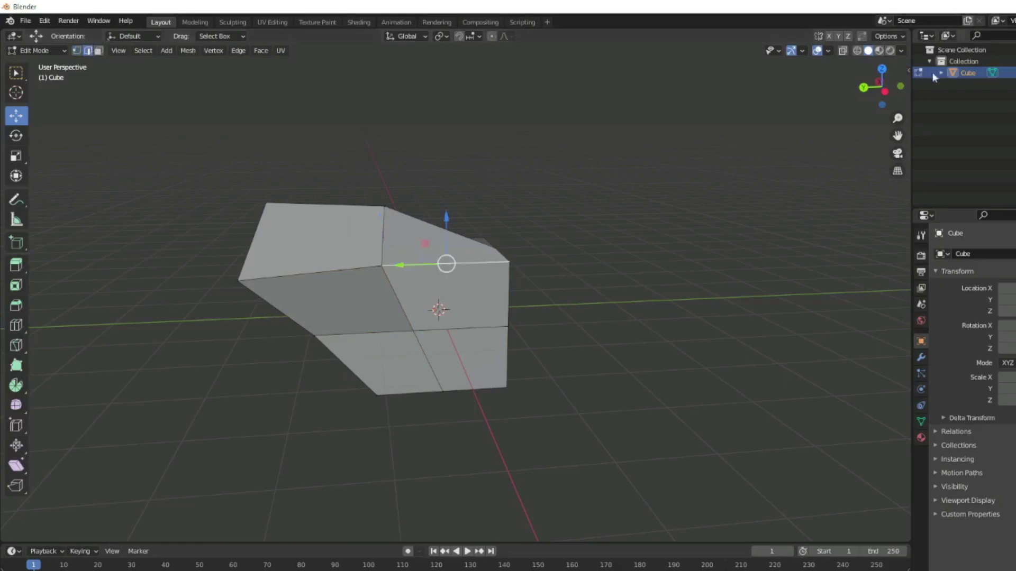
pyautogui.moveTo(878, 82); pyautogui.dragTo(783, 122)
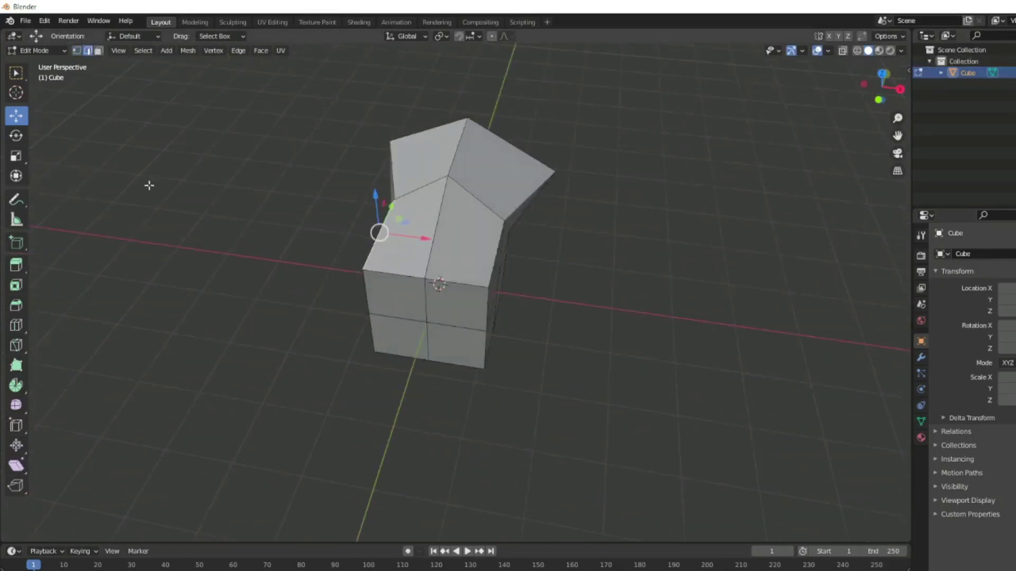
pyautogui.moveTo(423, 236); pyautogui.dragTo(283, 218)
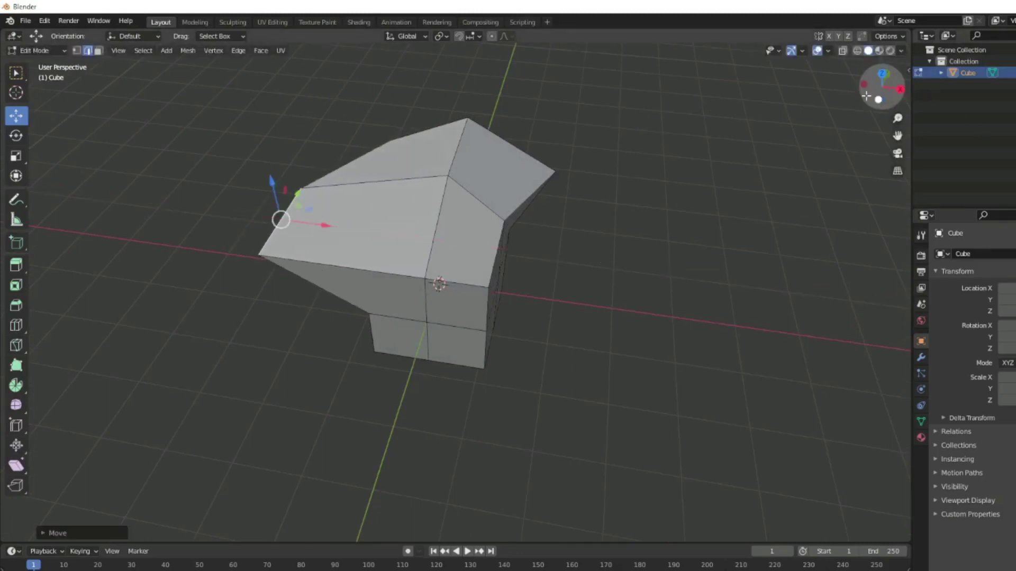
# Pull another edge left along X so the upper part flares out.
pyautogui.moveTo(878, 87); pyautogui.dragTo(1008, 59)
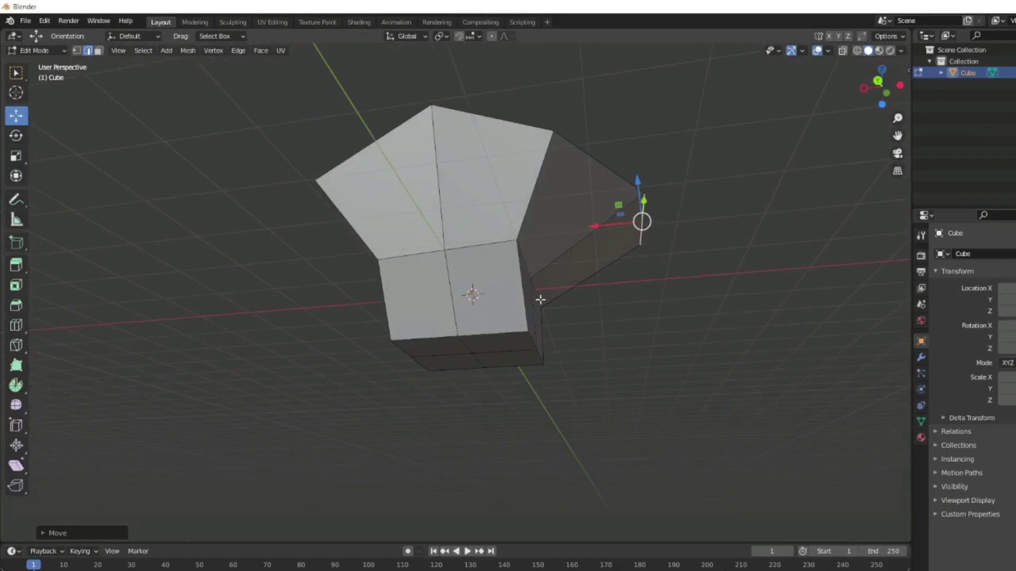
pyautogui.click(520, 243)
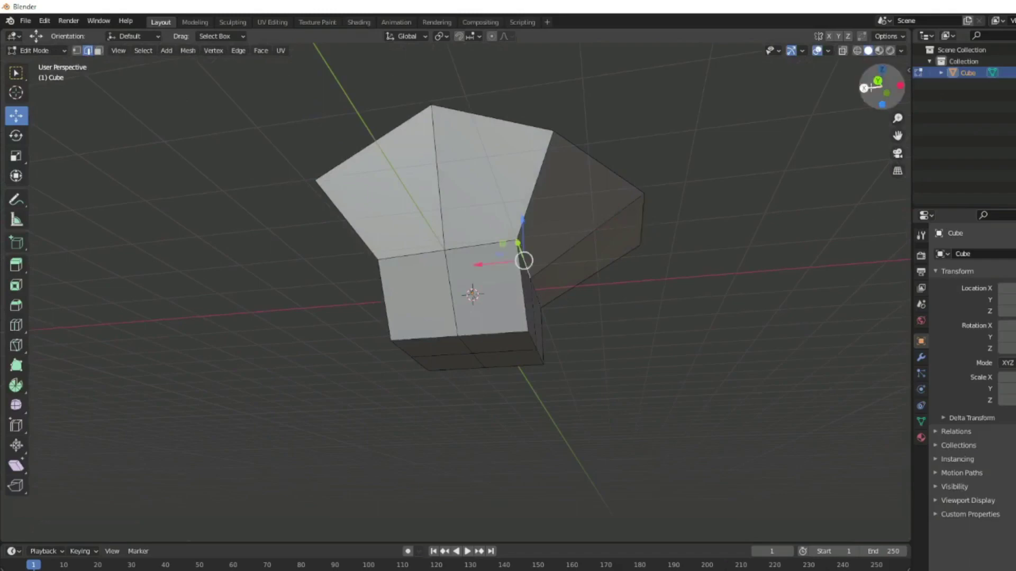
pyautogui.moveTo(879, 87); pyautogui.dragTo(895, 79)
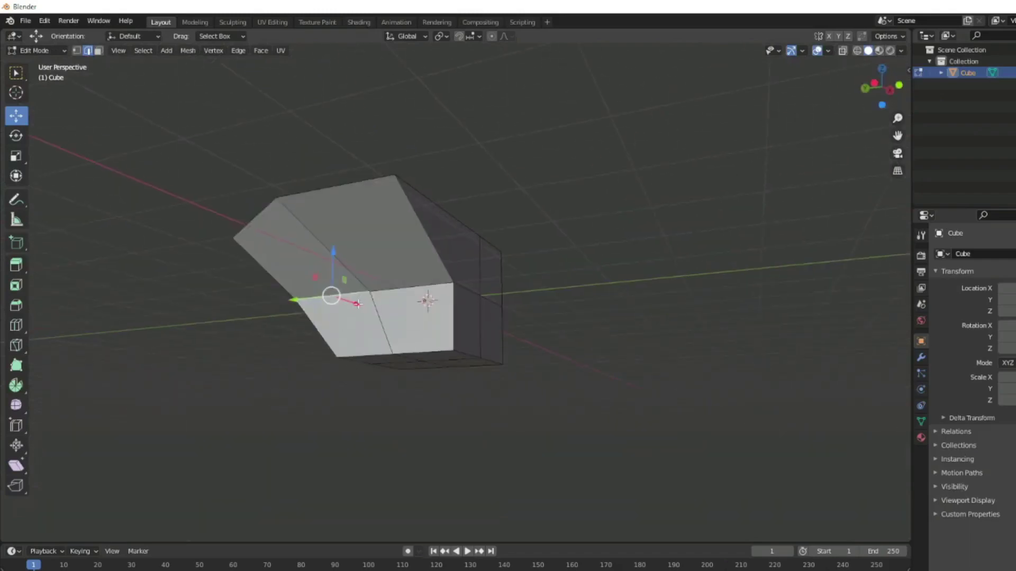
pyautogui.moveTo(358, 304); pyautogui.dragTo(330, 294)
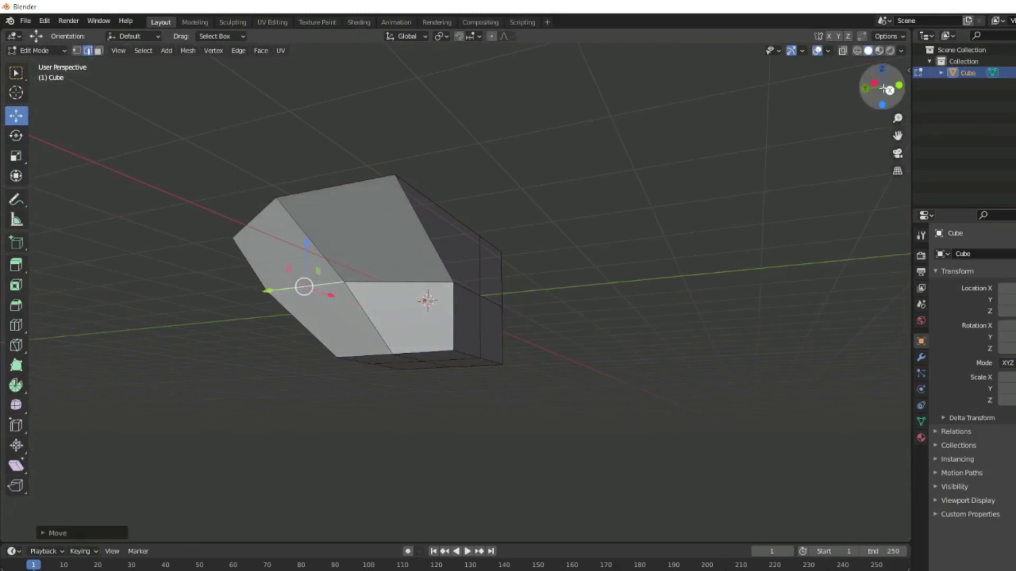
pyautogui.moveTo(884, 89); pyautogui.dragTo(898, 84)
pyautogui.click(586, 324)
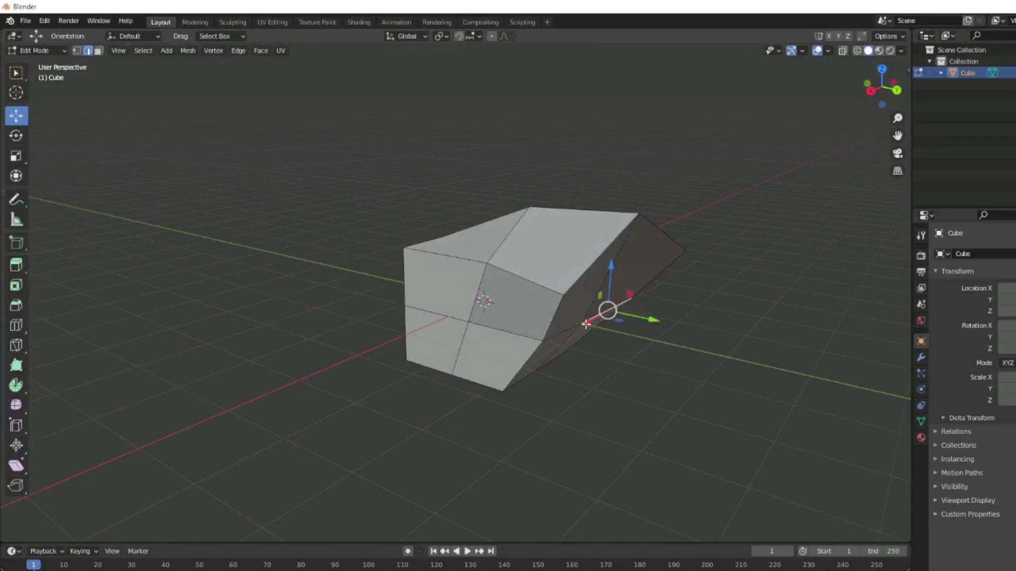
# In face mode, move the upper-left face left along X, then slide the front and top faces along X.
pyautogui.click(99, 53)
pyautogui.click(455, 297)
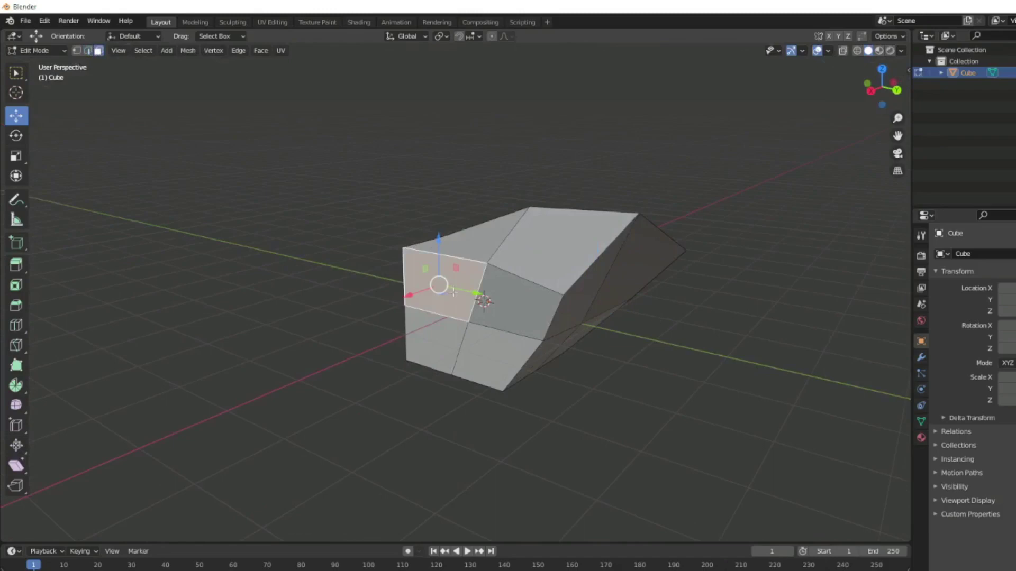
pyautogui.moveTo(407, 297); pyautogui.dragTo(369, 313)
pyautogui.moveTo(879, 84); pyautogui.dragTo(957, 103)
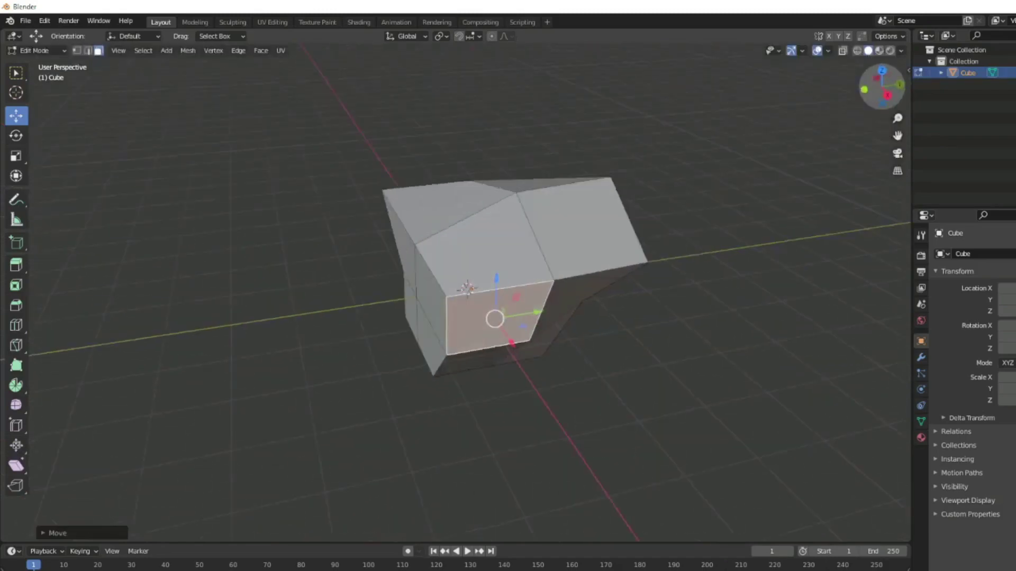
pyautogui.moveTo(856, 72); pyautogui.dragTo(695, 358)
pyautogui.keyDown('shift'); pyautogui.click(483, 294); pyautogui.keyUp('shift')
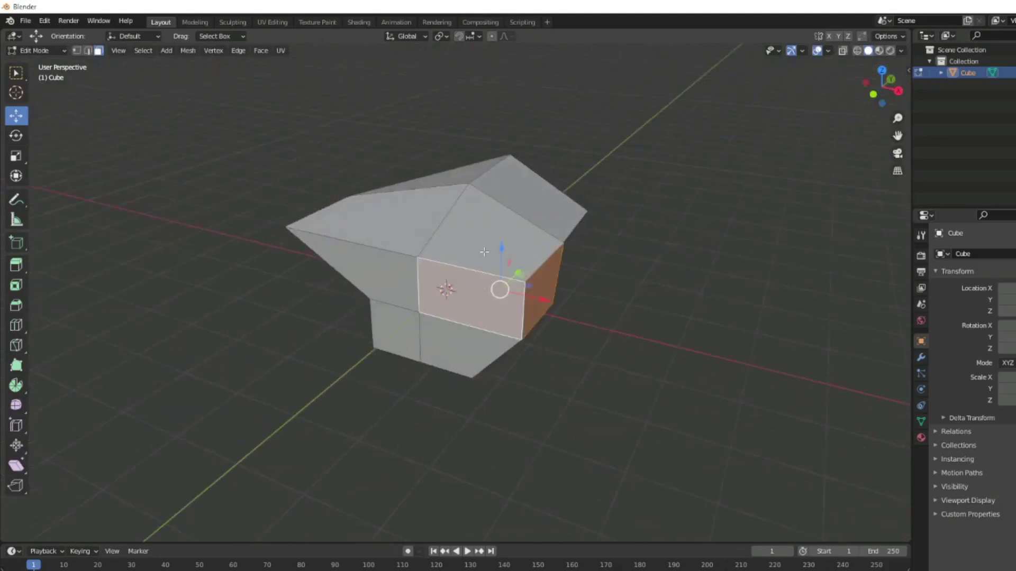
pyautogui.keyDown('shift'); pyautogui.click(484, 246); pyautogui.keyUp('shift')
pyautogui.moveTo(542, 284); pyautogui.dragTo(643, 293)
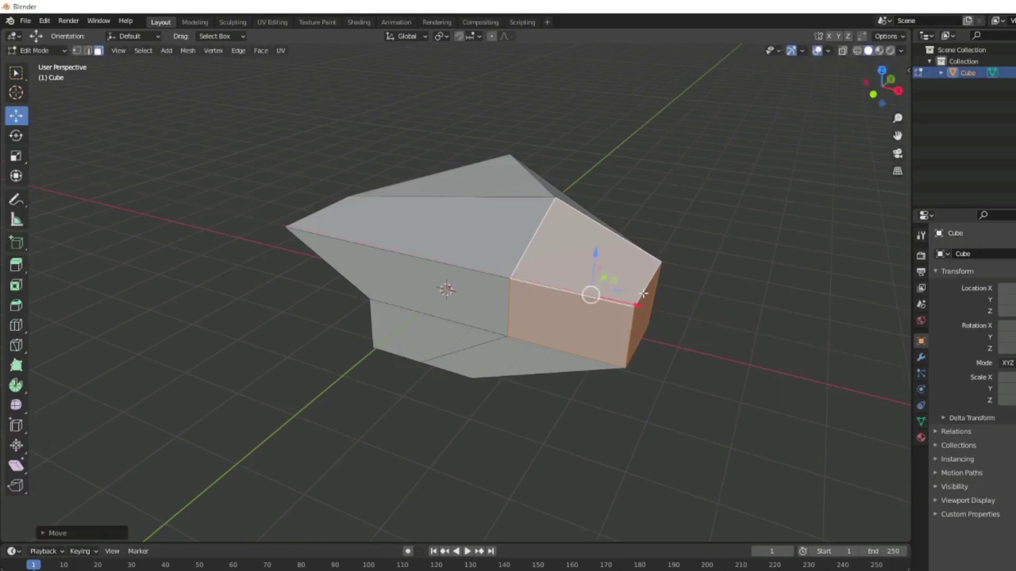
# Select all faces, apply Subdivide twice, then deselect everything.
pyautogui.press('a')
pyautogui.rightClick(643, 293)
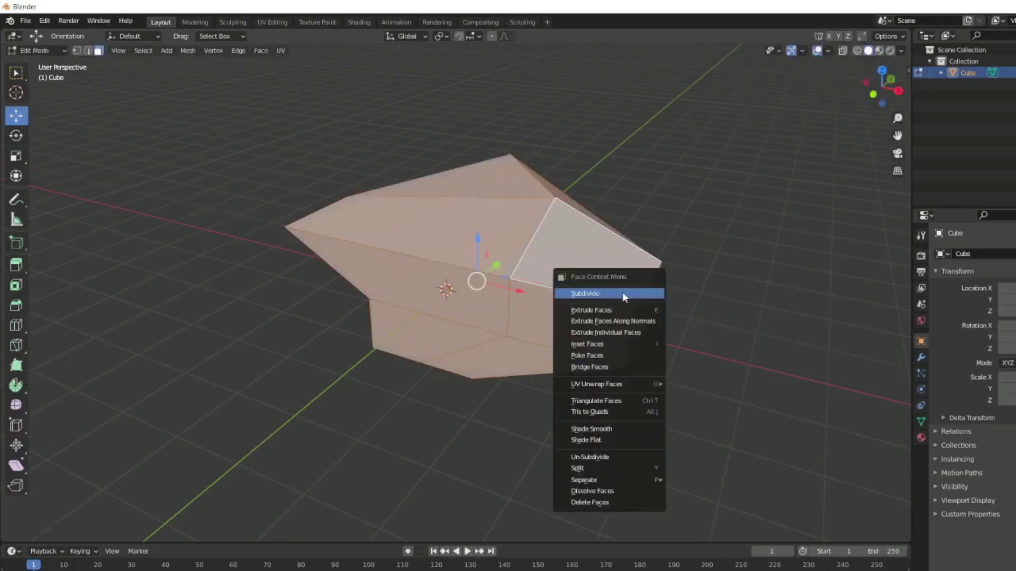
pyautogui.click(622, 292)
pyautogui.rightClick(601, 291)
pyautogui.click(608, 291)
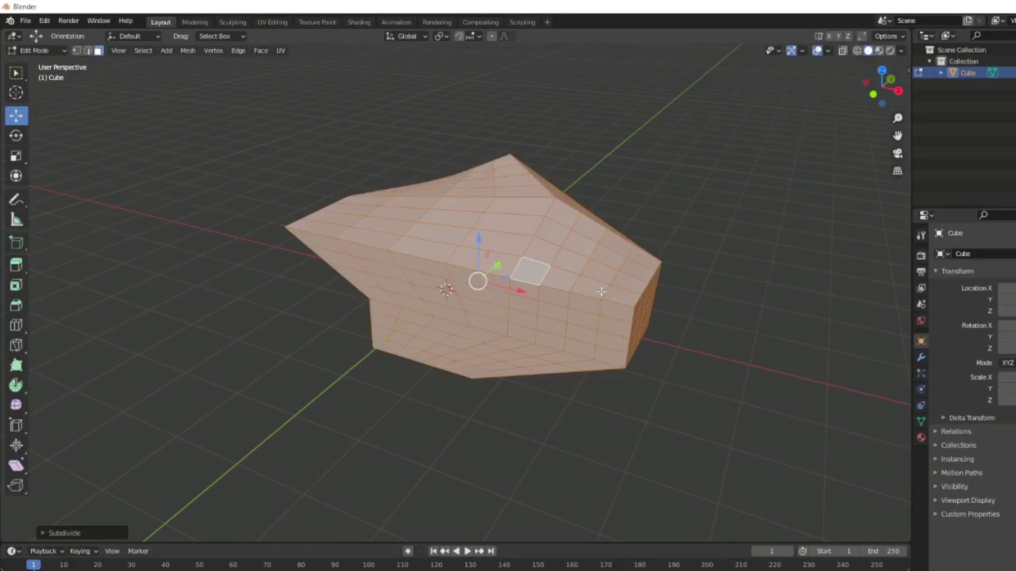
pyautogui.hotkey('alt', 'a')
pyautogui.moveTo(878, 88); pyautogui.dragTo(738, 34)
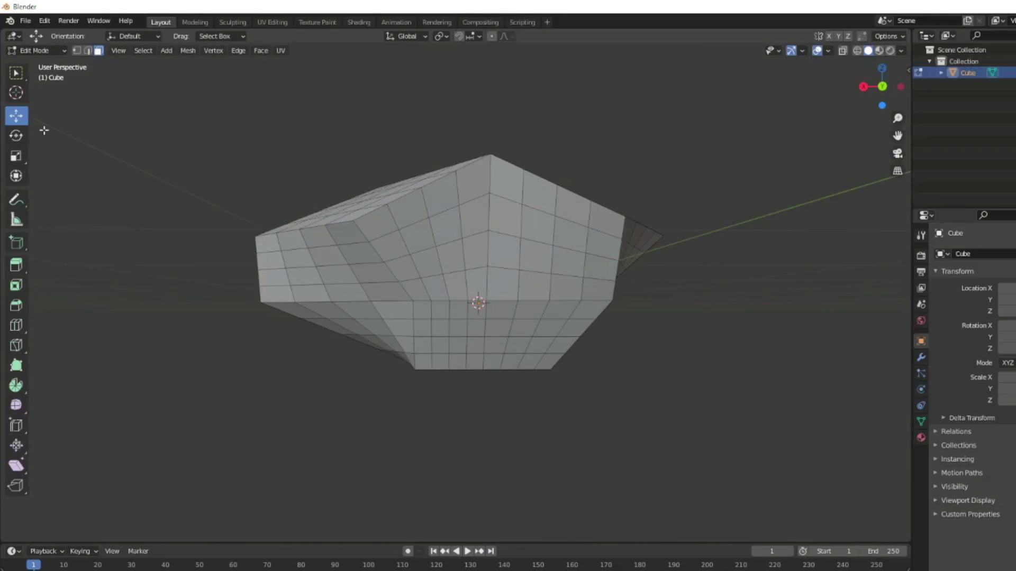
# Select the eight faces running along the cube's top ridge.
pyautogui.click(98, 52)
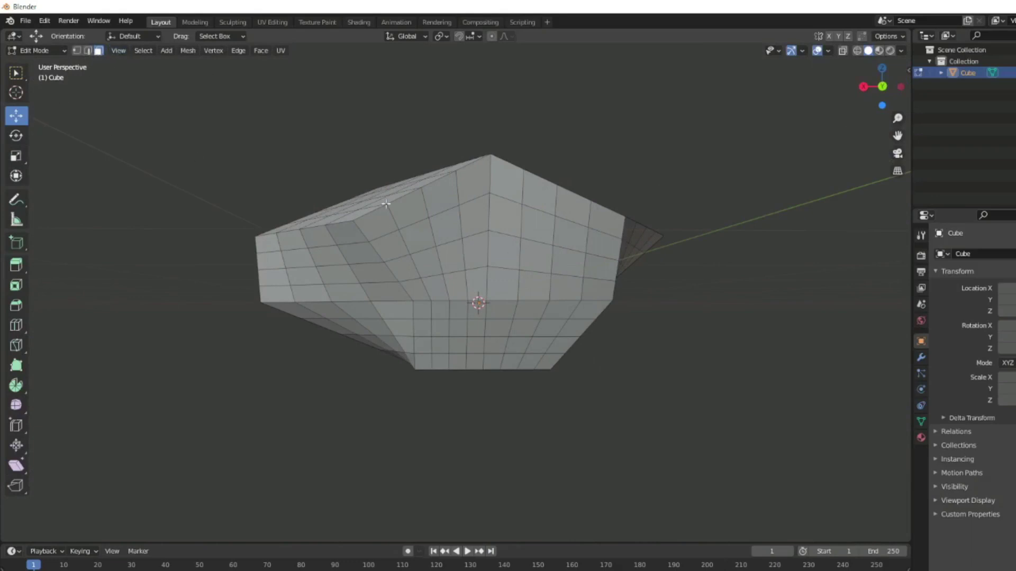
pyautogui.click(375, 229)
pyautogui.keyDown('shift'); pyautogui.click(422, 213); pyautogui.keyUp('shift')
pyautogui.keyDown('shift'); pyautogui.click(446, 199); pyautogui.keyUp('shift')
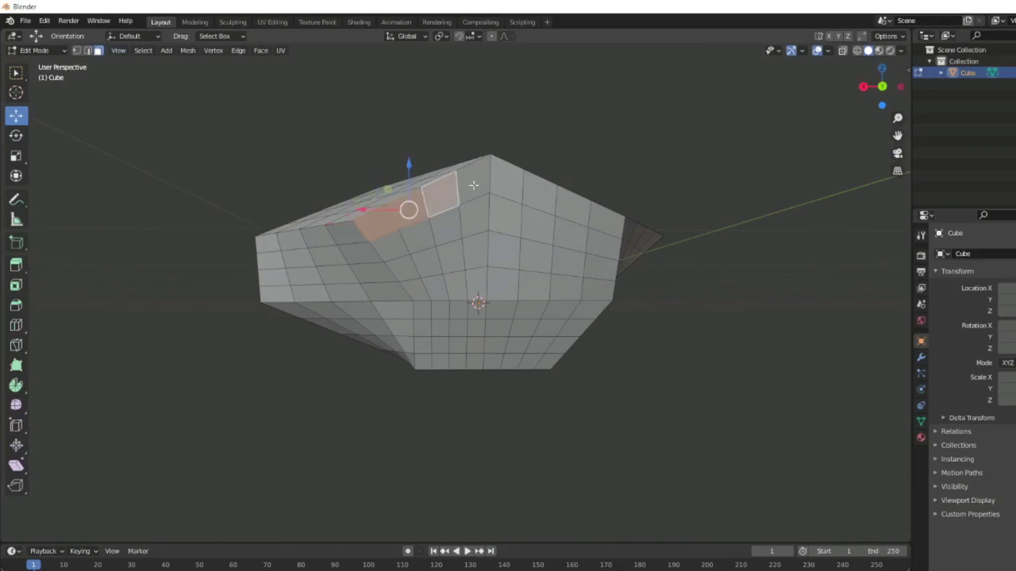
pyautogui.keyDown('shift'); pyautogui.click(474, 186); pyautogui.keyUp('shift')
pyautogui.keyDown('shift'); pyautogui.click(505, 182); pyautogui.keyUp('shift')
pyautogui.keyDown('shift'); pyautogui.click(537, 198); pyautogui.keyUp('shift')
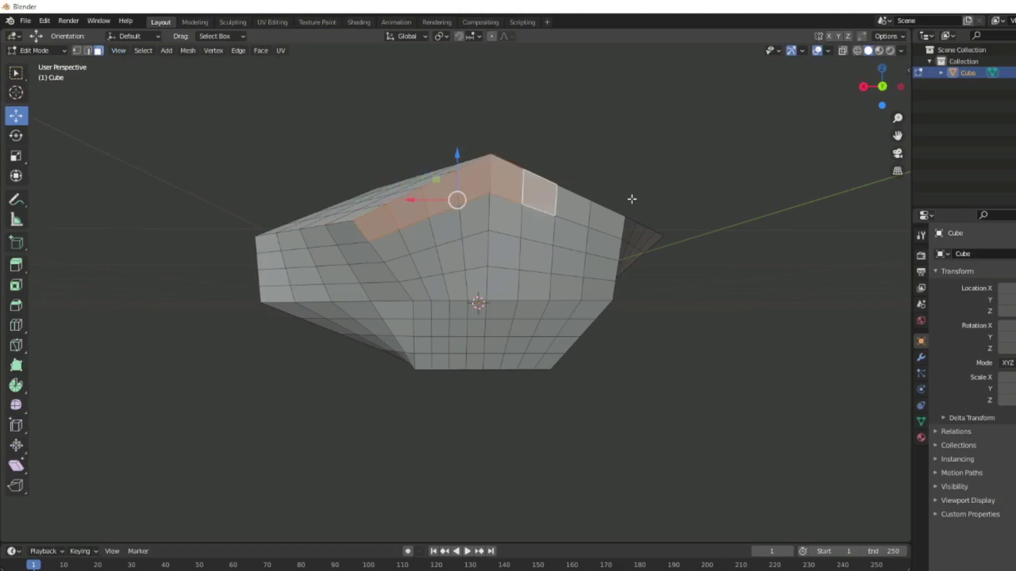
pyautogui.keyDown('shift'); pyautogui.click(579, 209); pyautogui.keyUp('shift')
pyautogui.keyDown('shift'); pyautogui.click(603, 213); pyautogui.keyUp('shift')
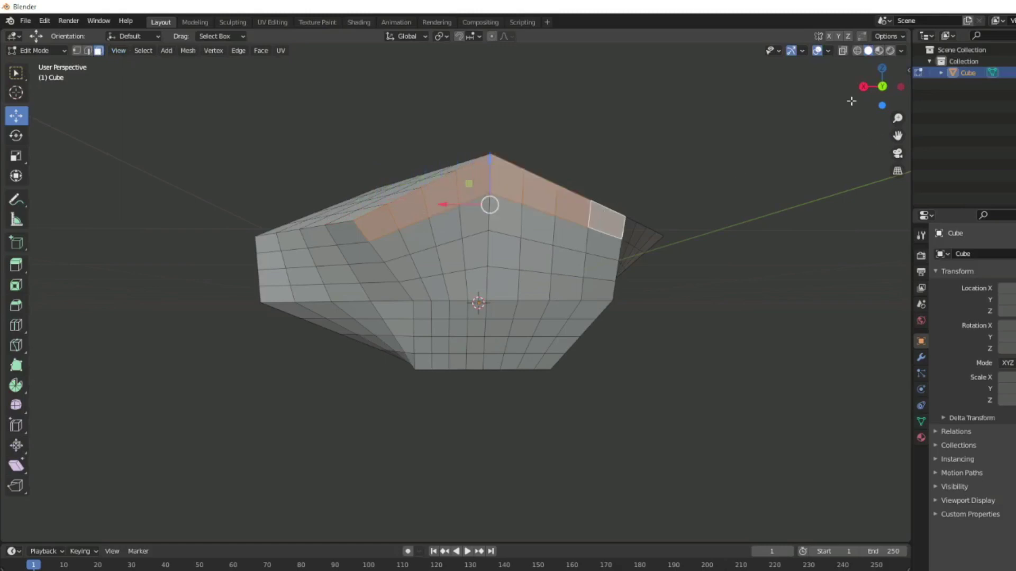
pyautogui.moveTo(879, 87); pyautogui.dragTo(859, 90)
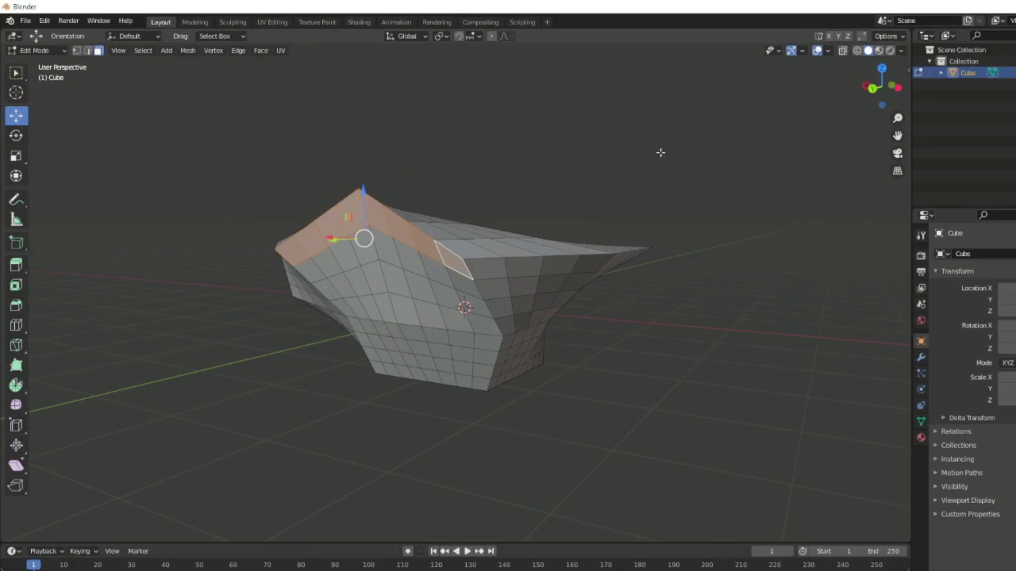
# Extrude the ridge faces, then raise them along Z and slide them along Y.
pyautogui.press('e')
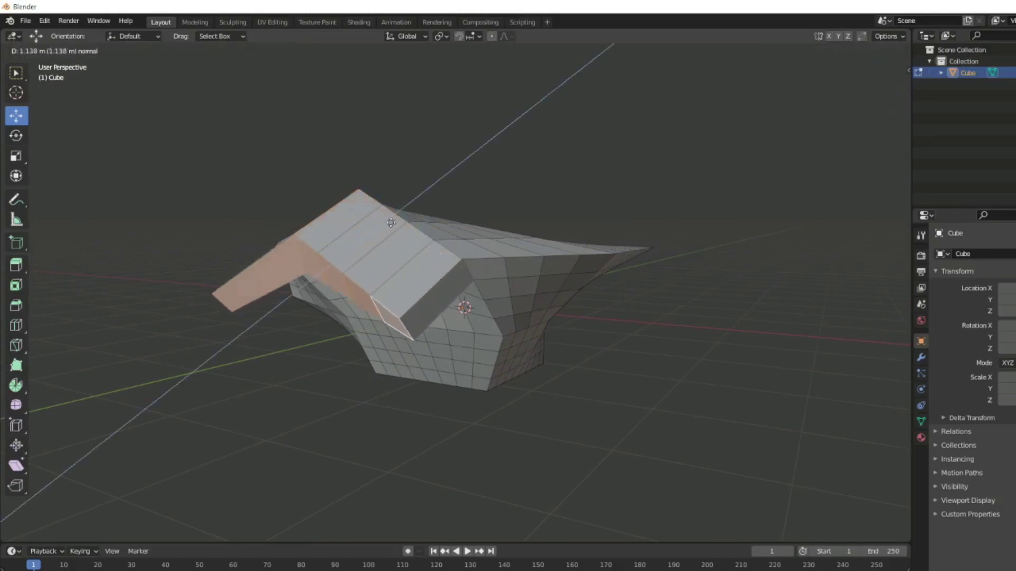
pyautogui.click(391, 223)
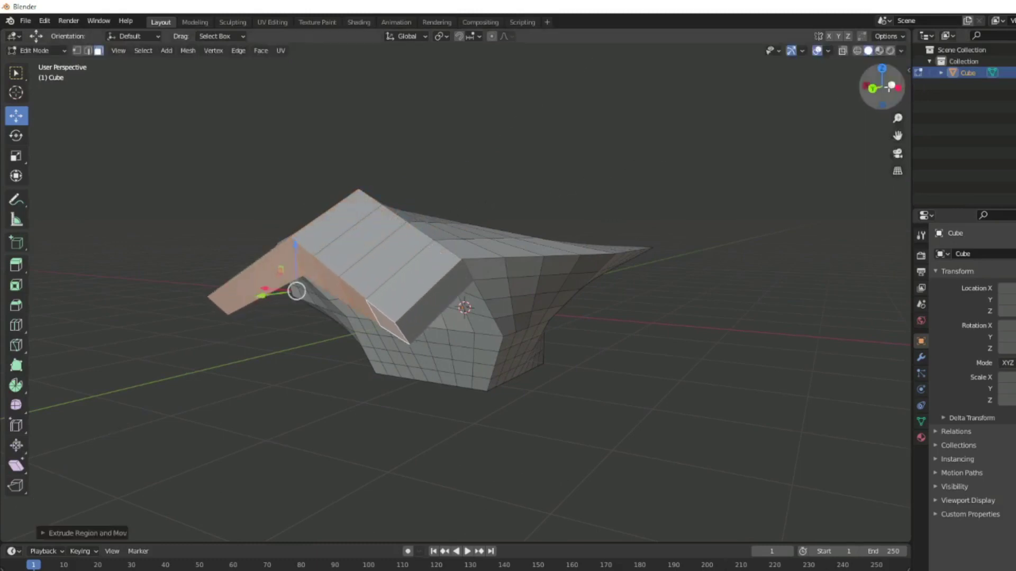
pyautogui.moveTo(869, 90); pyautogui.dragTo(820, 60)
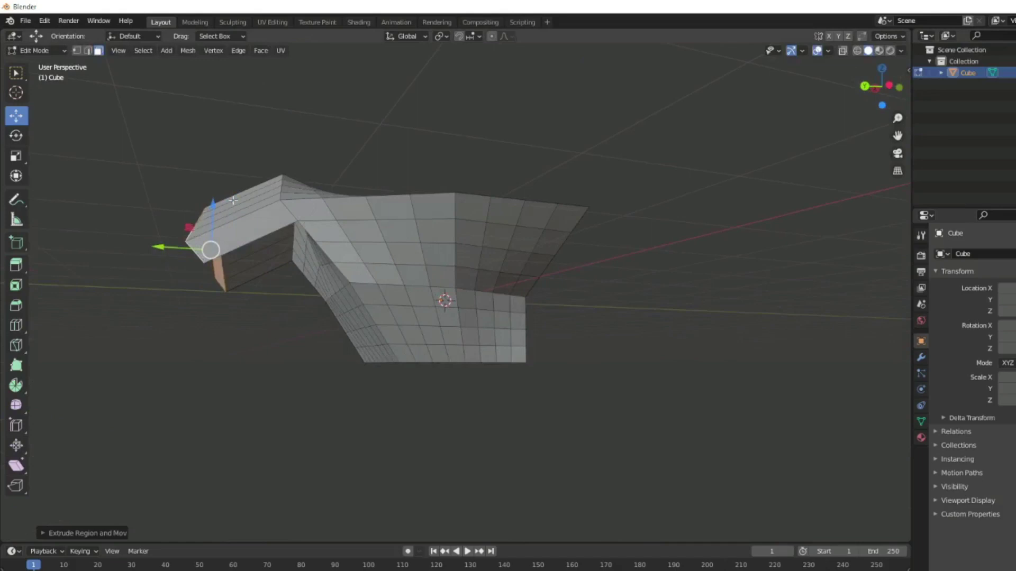
pyautogui.moveTo(211, 206); pyautogui.dragTo(203, 160)
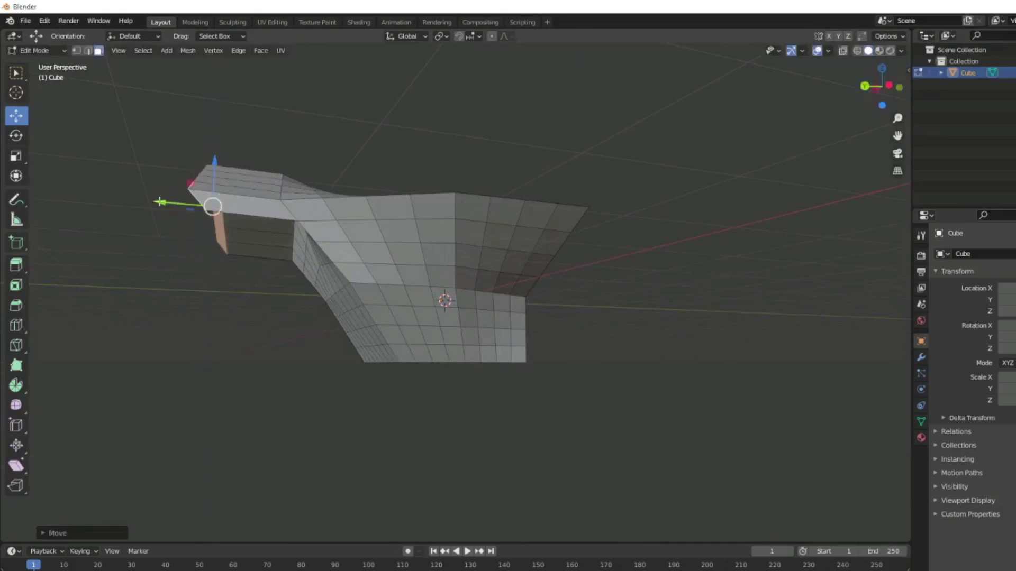
pyautogui.moveTo(159, 202); pyautogui.dragTo(211, 201)
# Extrude the ridge faces again, raise and shift them, then extrude once more.
pyautogui.press('e')
pyautogui.click(190, 205)
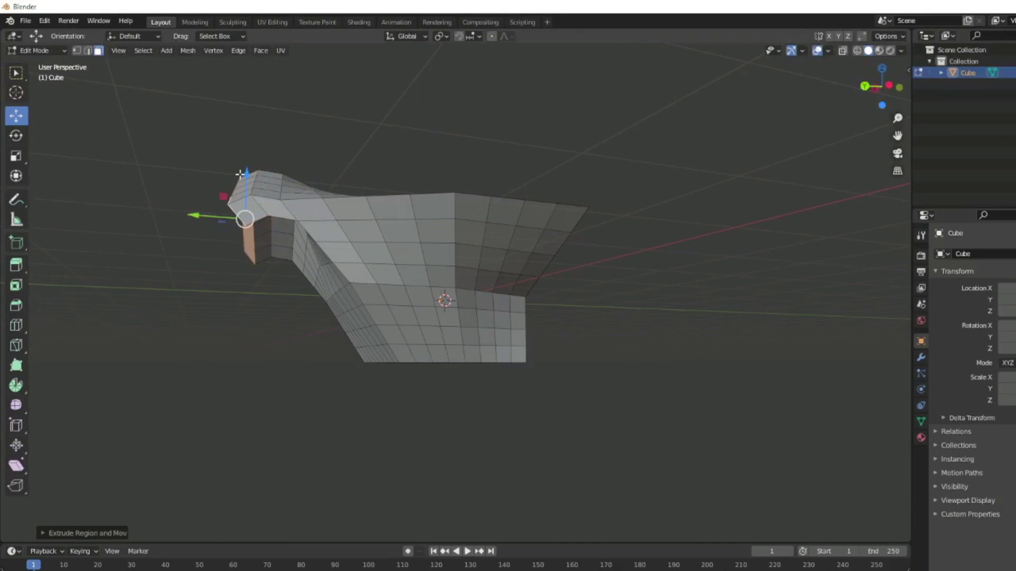
pyautogui.moveTo(242, 174); pyautogui.dragTo(240, 164)
pyautogui.moveTo(195, 205)
pyautogui.mouseDown()
pyautogui.moveTo(179, 201)
pyautogui.moveTo(203, 205)
pyautogui.mouseUp()
pyautogui.press('e')
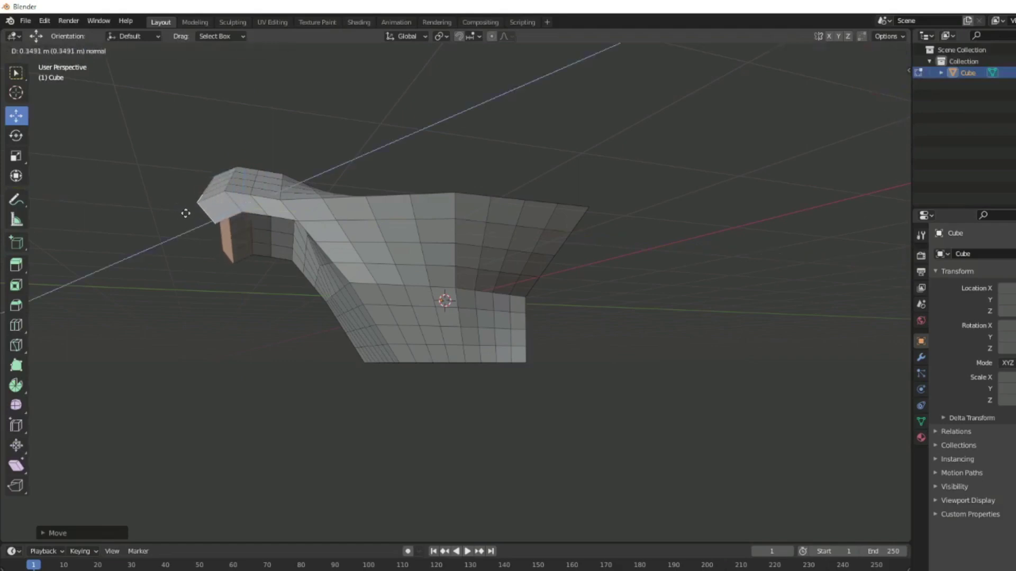
pyautogui.click(188, 212)
pyautogui.moveTo(881, 88); pyautogui.dragTo(956, 79)
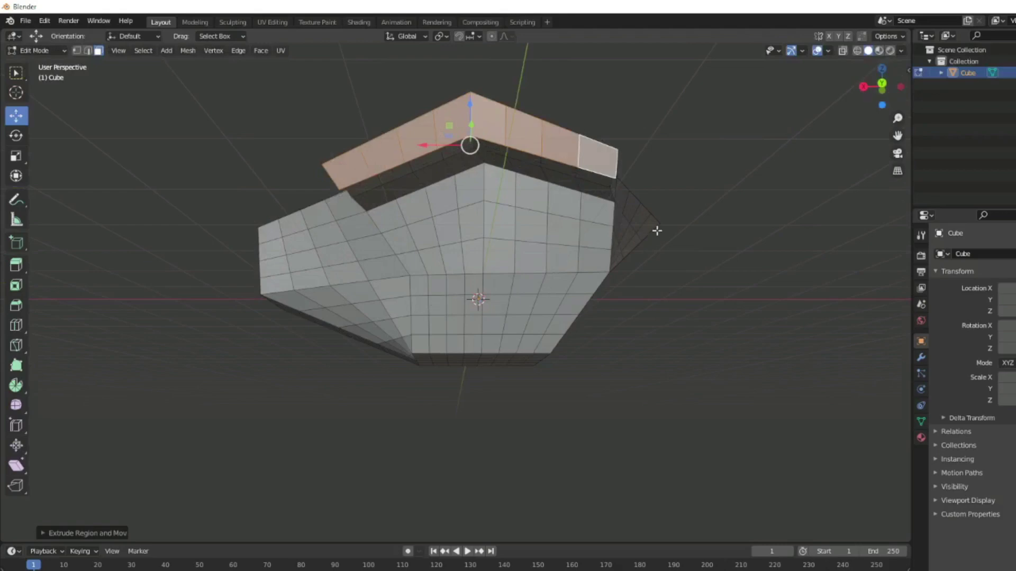
# Scale the extruded top band by 1.766 along global Z into a peaked ridge.
pyautogui.press('s')
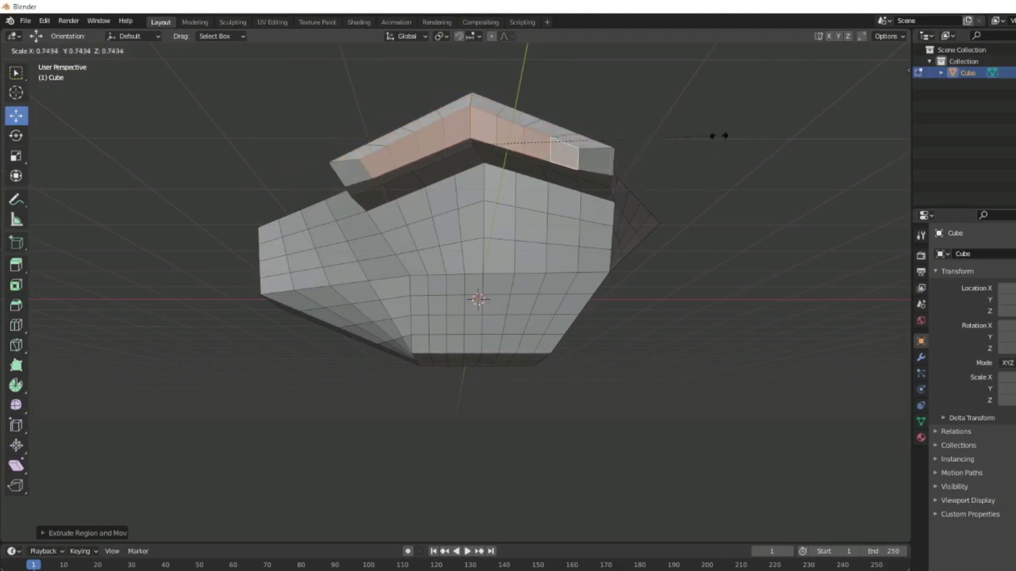
pyautogui.click(900, 134)
pyautogui.hotkey('ctrl', 'z')
pyautogui.press('s')
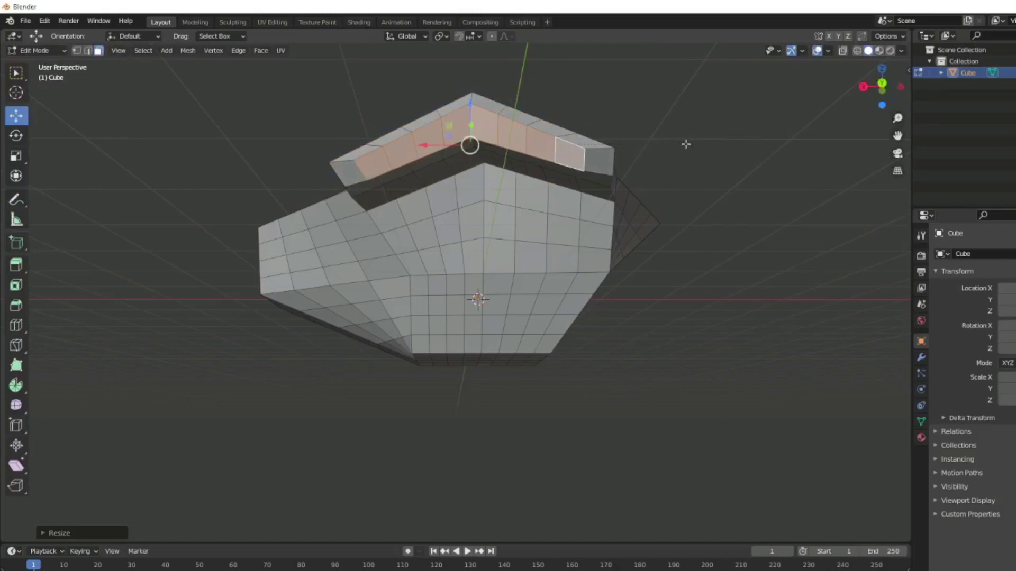
pyautogui.press('s')
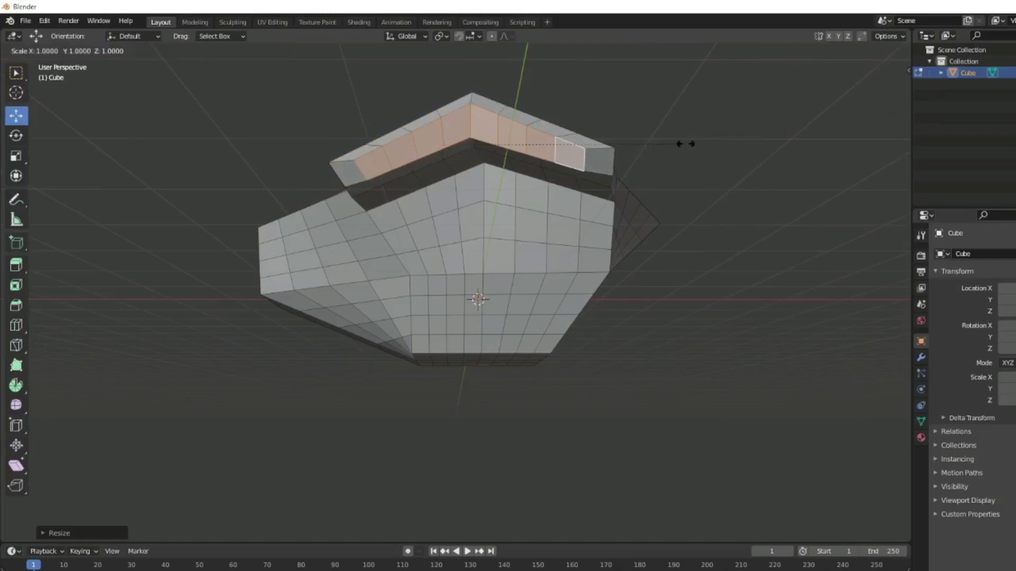
pyautogui.press('z')
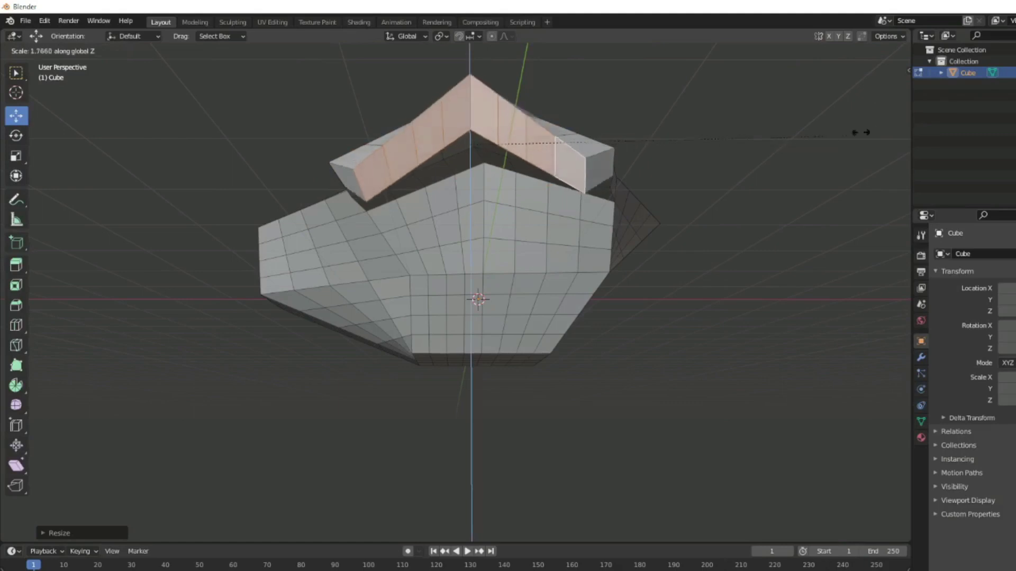
pyautogui.click(837, 125)
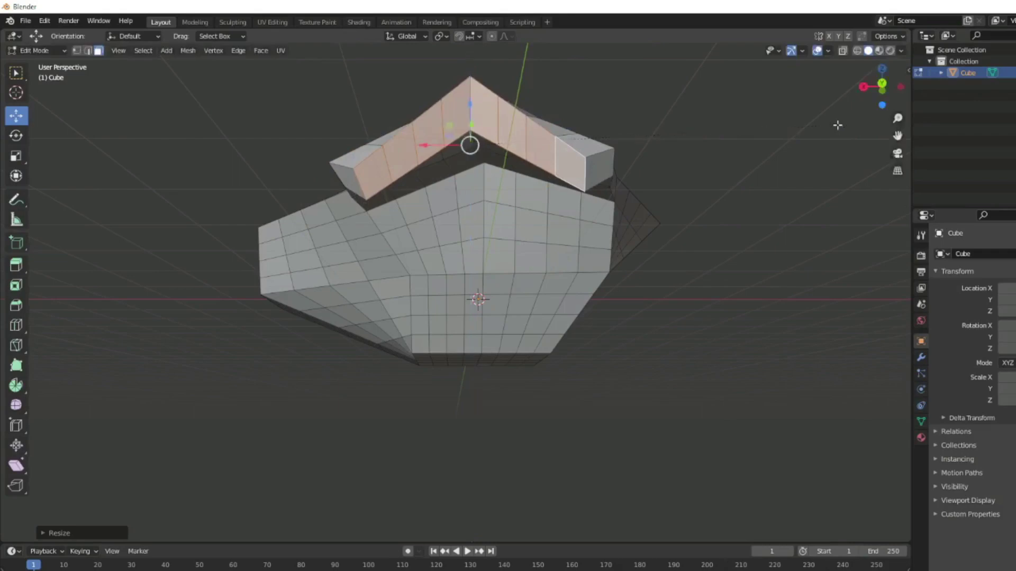
pyautogui.moveTo(880, 88); pyautogui.dragTo(825, 117)
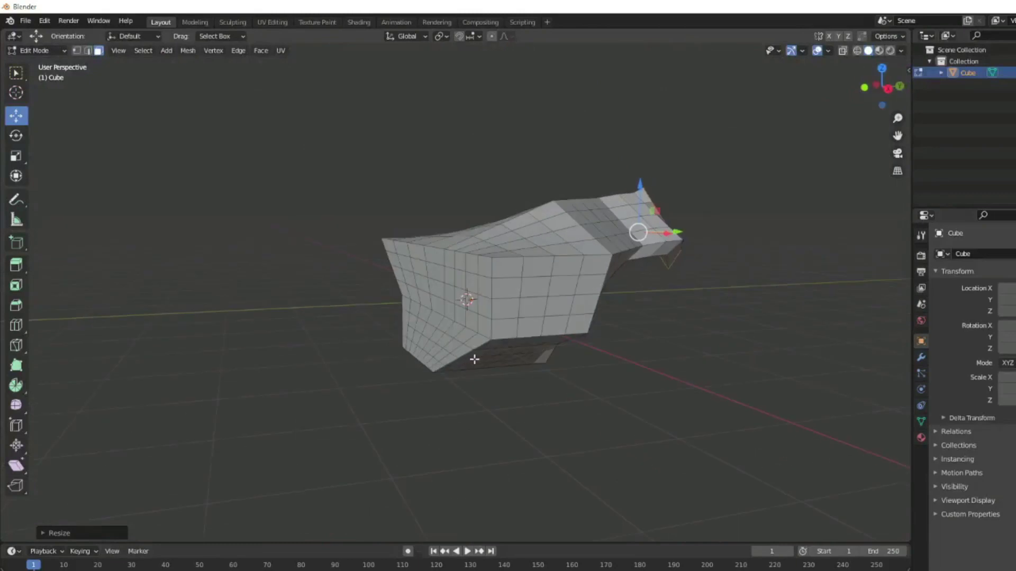
pyautogui.moveTo(881, 87)
pyautogui.mouseDown()
pyautogui.moveTo(908, 91)
pyautogui.moveTo(887, 89)
pyautogui.moveTo(902, 82)
pyautogui.moveTo(881, 91)
pyautogui.mouseUp()
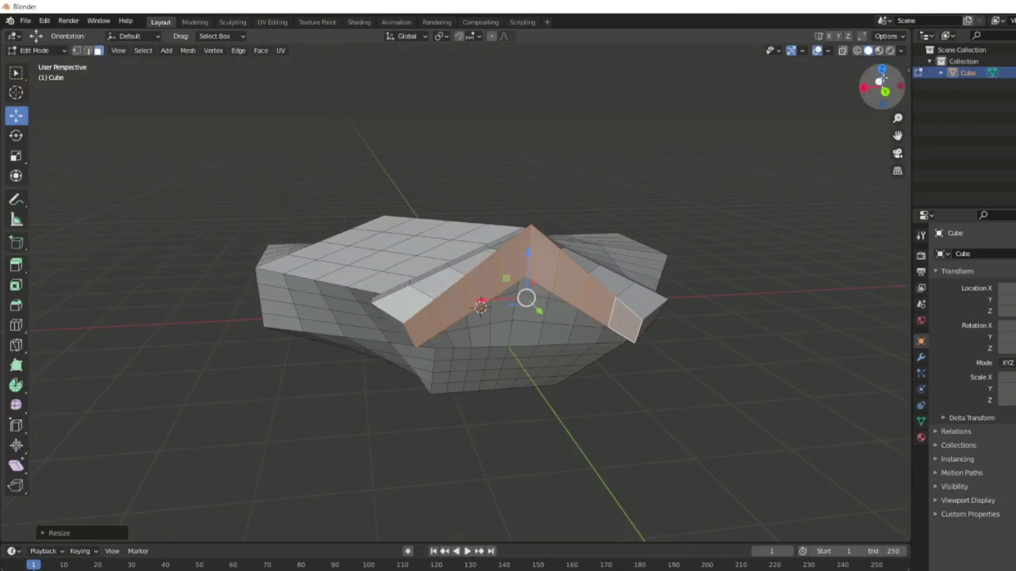
pyautogui.moveTo(882, 87); pyautogui.dragTo(873, 91)
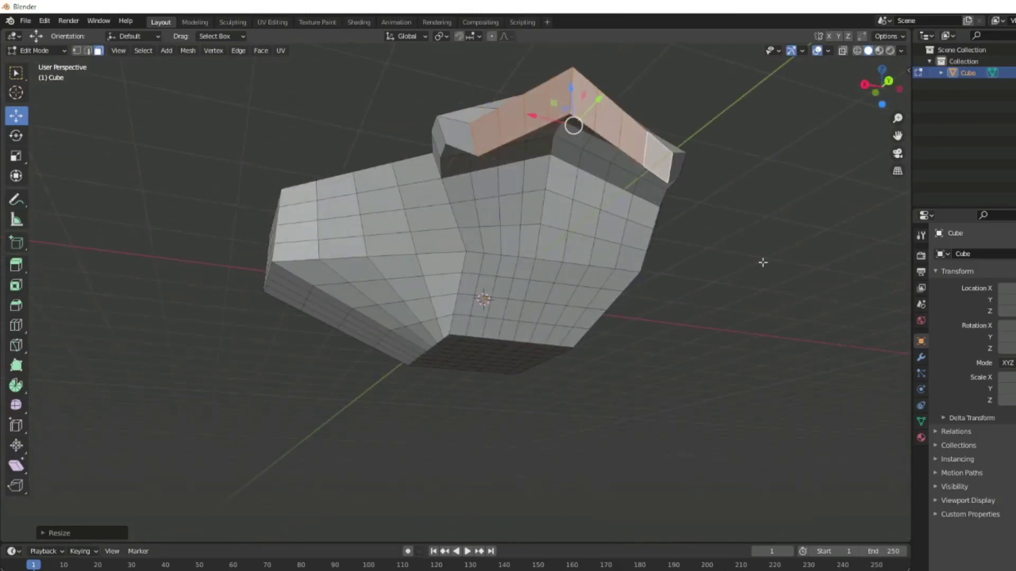
# Return to Object Mode, raise the cube 0.866 m along Z, and bring up the File > Export formats.
pyautogui.click(33, 50)
pyautogui.click(41, 64)
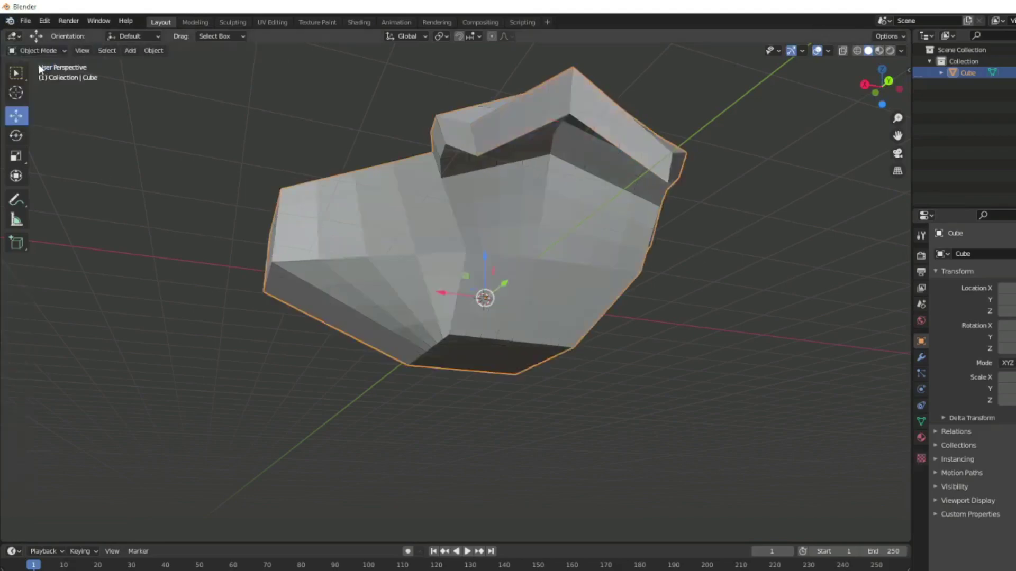
pyautogui.moveTo(879, 84); pyautogui.dragTo(622, 127)
pyautogui.moveTo(448, 291); pyautogui.dragTo(469, 281)
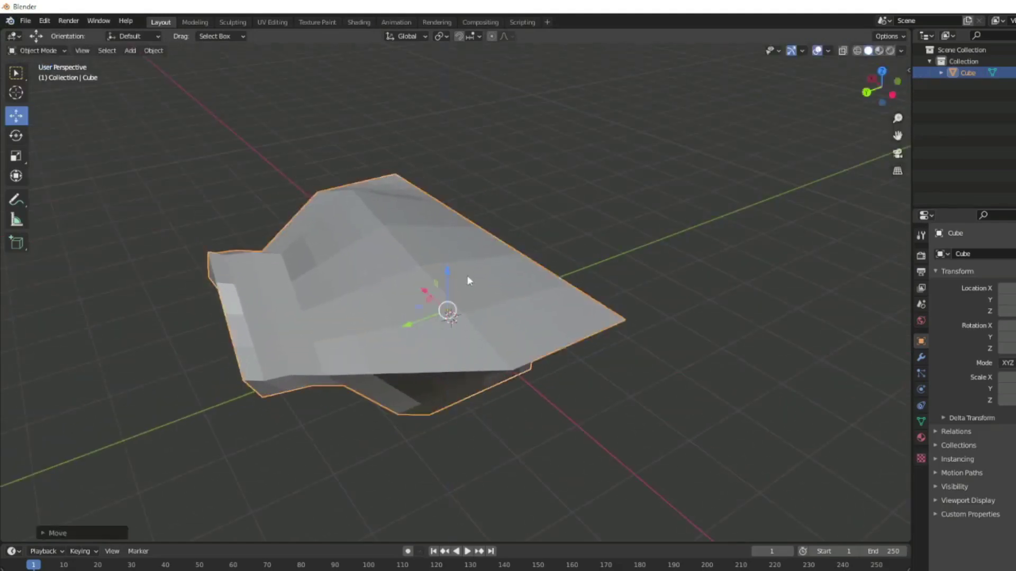
pyautogui.click(23, 23)
pyautogui.moveTo(63, 189)
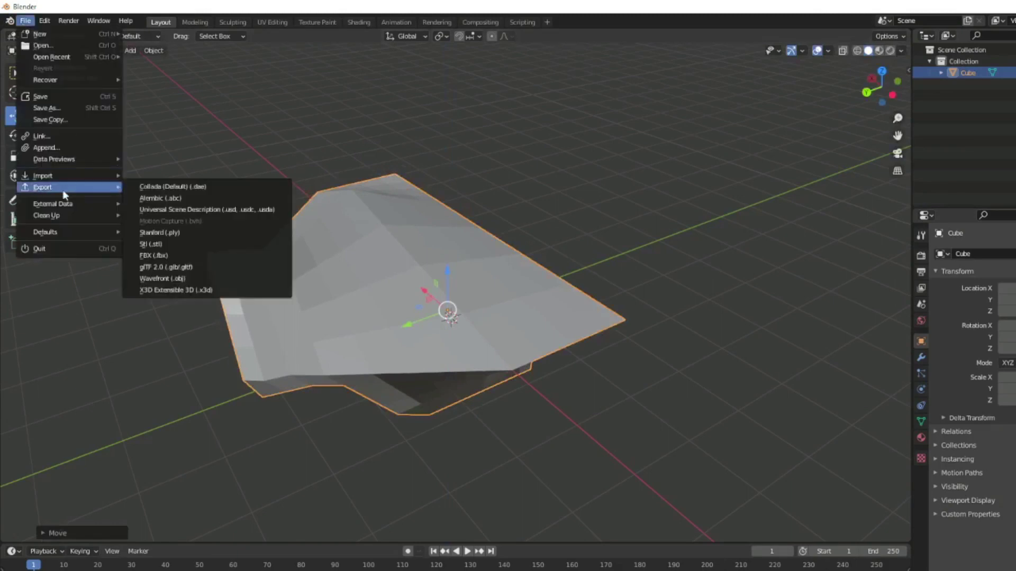
# Export the model as an STL file named junk.stl in Documents.
pyautogui.click(154, 245)
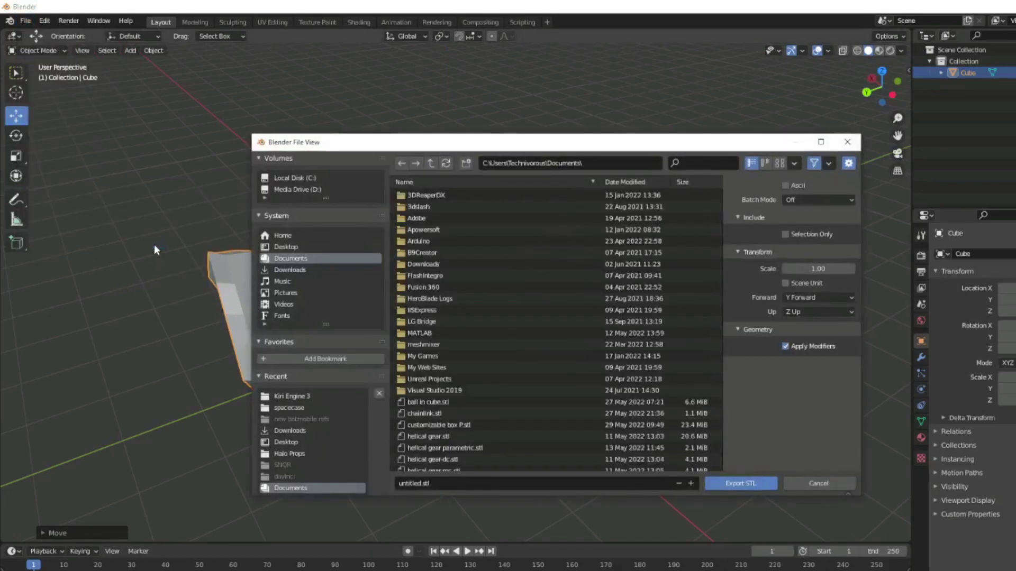
pyautogui.click(439, 485)
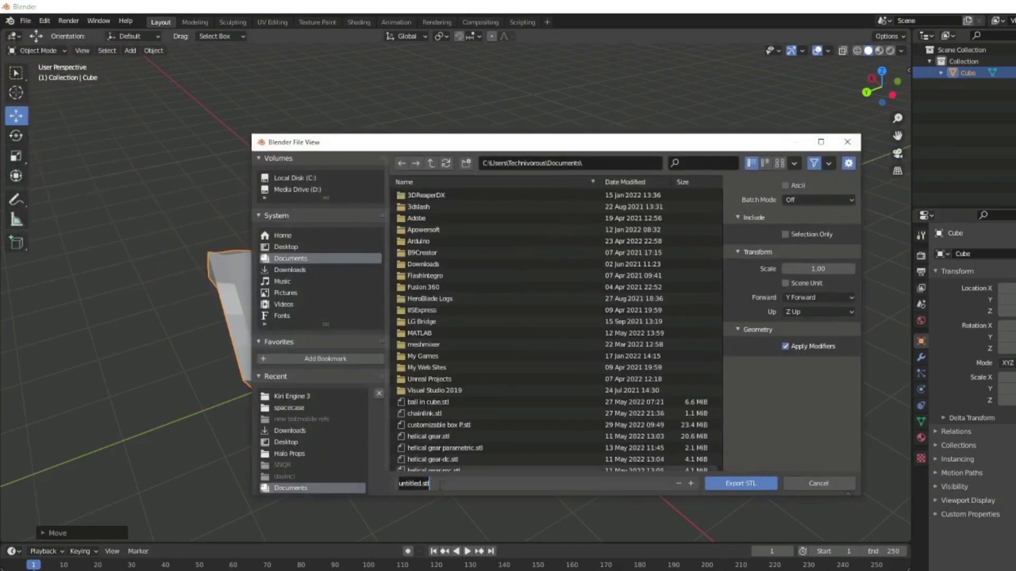
pyautogui.press('BackSpace')
pyautogui.write('junk')
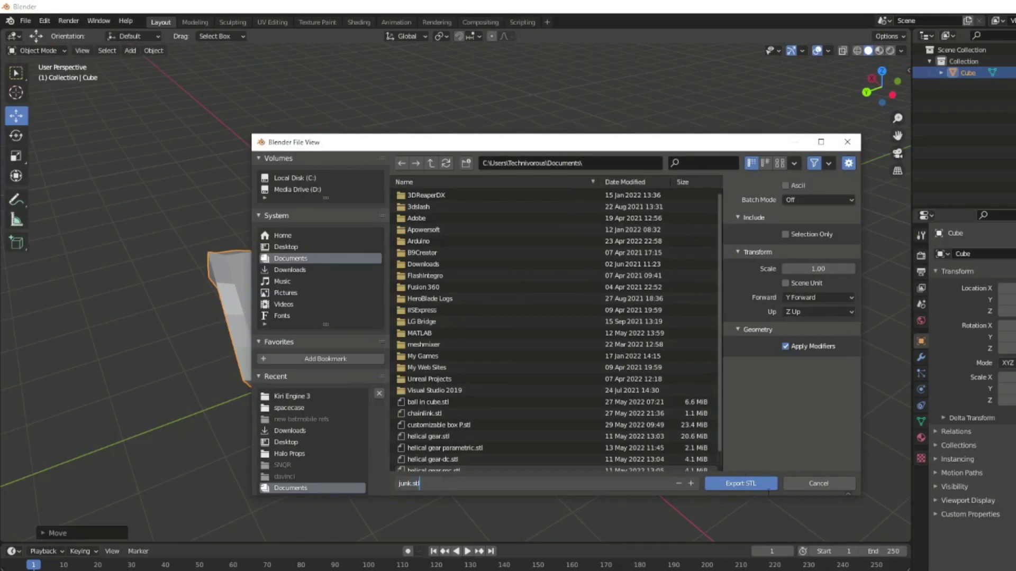
pyautogui.click(745, 484)
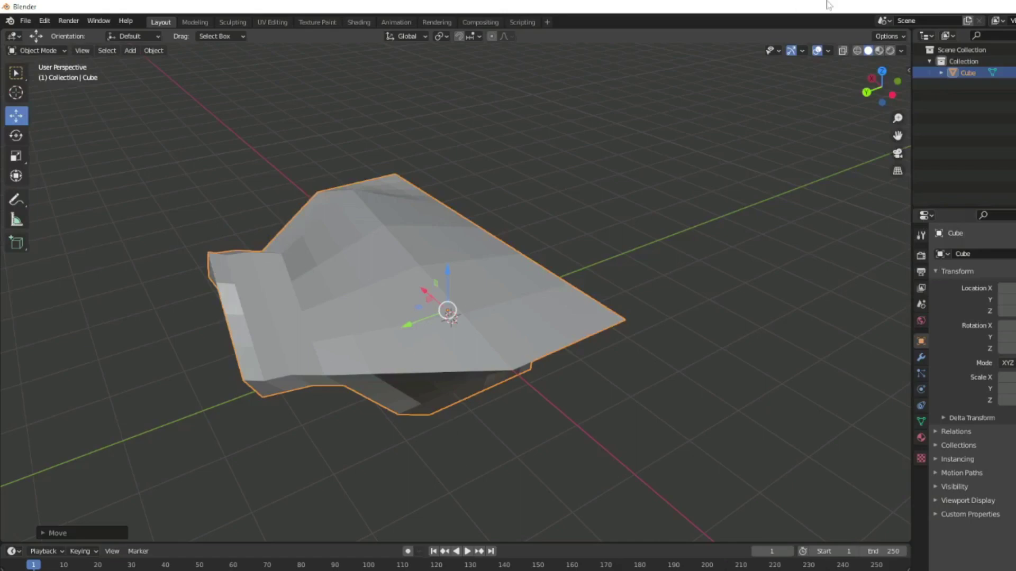
pyautogui.moveTo(881, 87); pyautogui.dragTo(693, 31)
pyautogui.moveTo(844, 130); pyautogui.dragTo(842, 101)
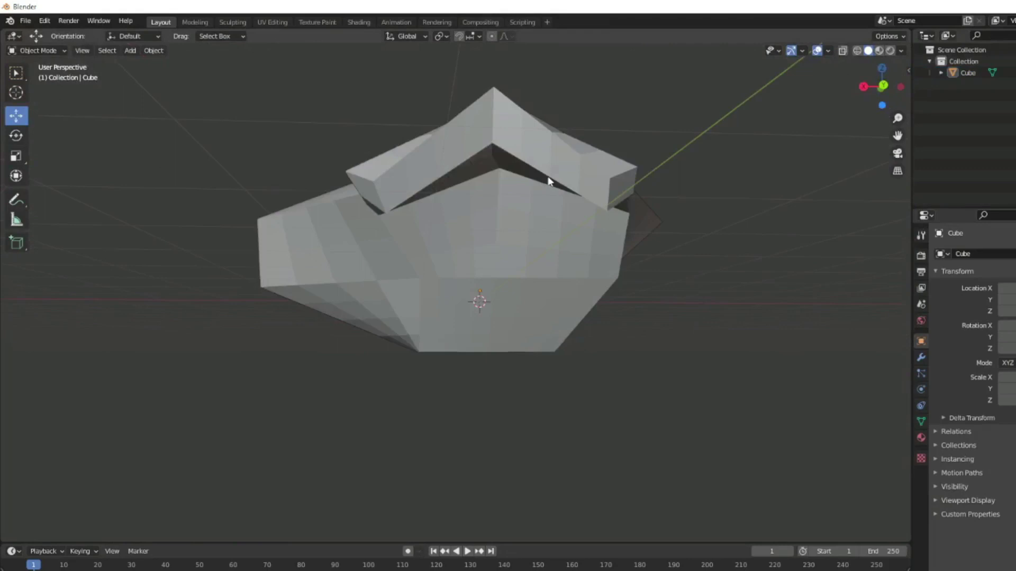
pyautogui.moveTo(867, 90); pyautogui.dragTo(858, 121)
pyautogui.scroll(-3, 205, 328)
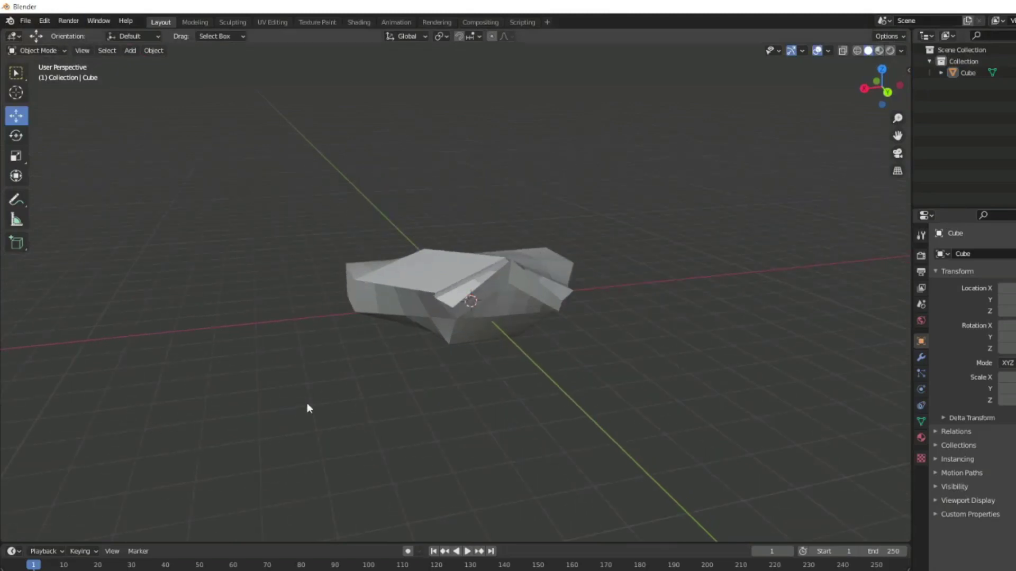
# Add a Mesh > Torus at the centre and enlarge it to encircle the cube.
pyautogui.hotkey('shift', 'a')
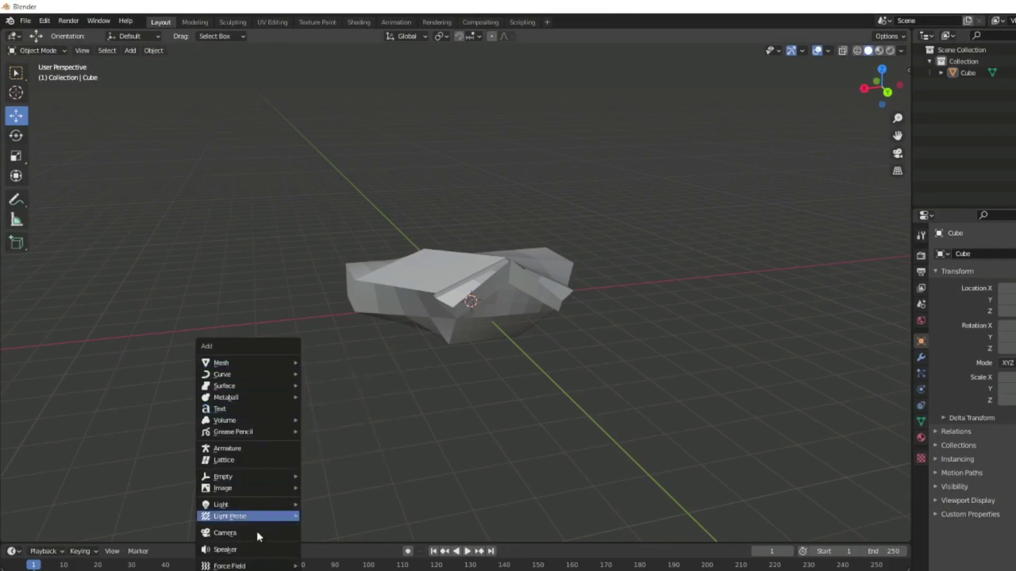
pyautogui.moveTo(253, 363)
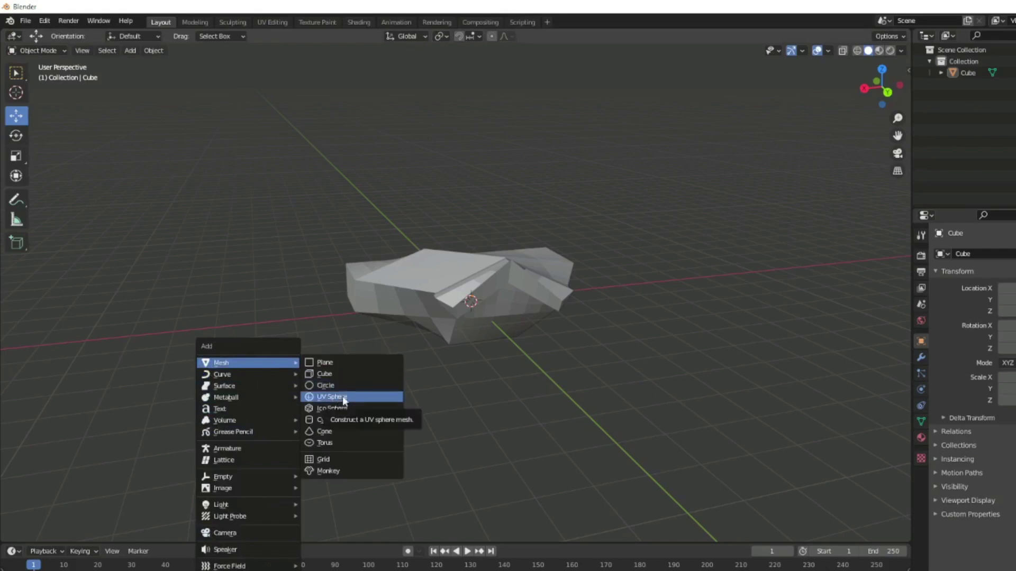
pyautogui.click(340, 443)
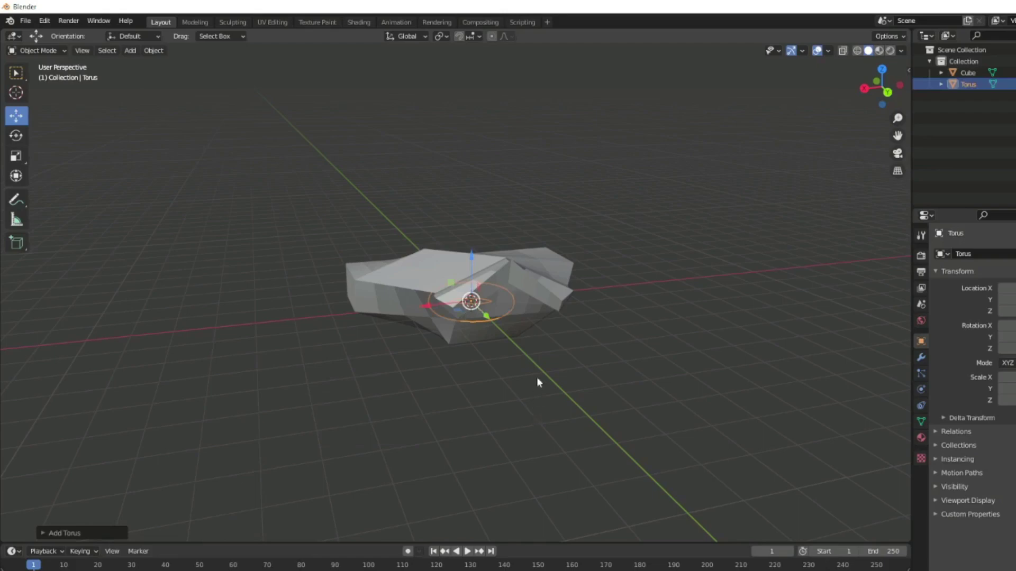
pyautogui.press('s')
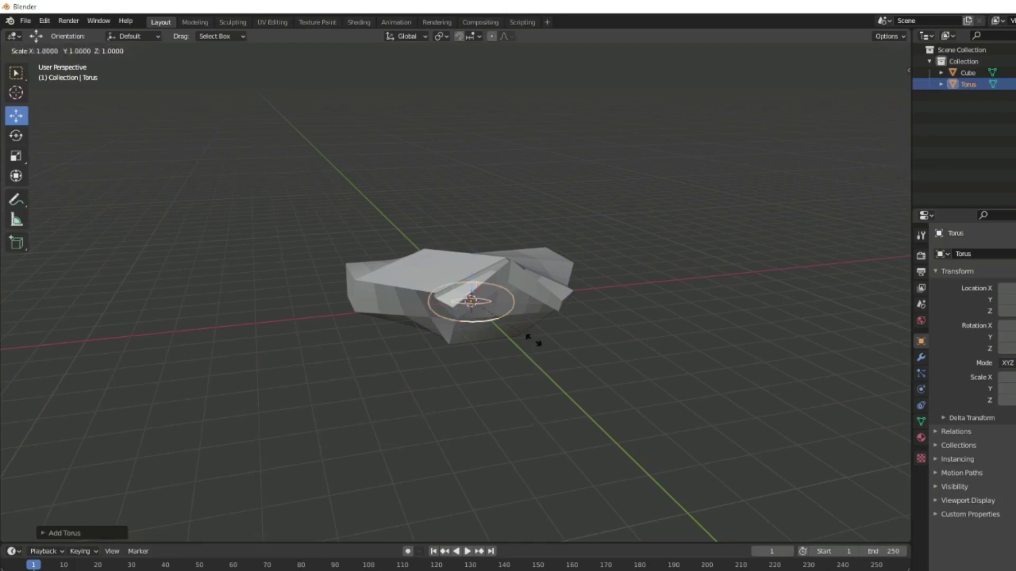
pyautogui.click(8, 462)
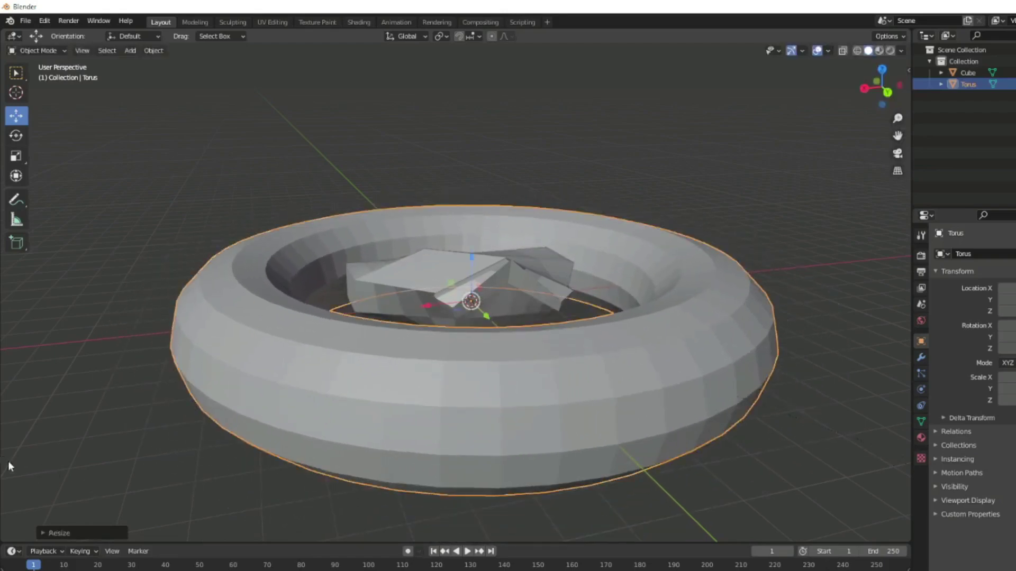
pyautogui.rightClick(686, 141)
pyautogui.moveTo(883, 86); pyautogui.dragTo(817, 126)
# Select the torus rather than the cube and switch it into Edit Mode.
pyautogui.click(103, 403)
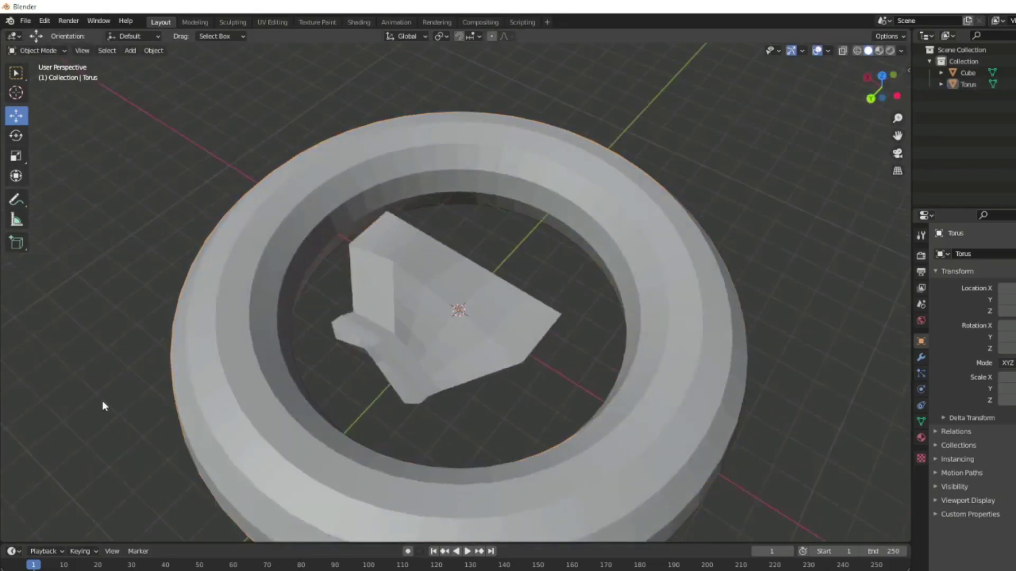
pyautogui.click(355, 297)
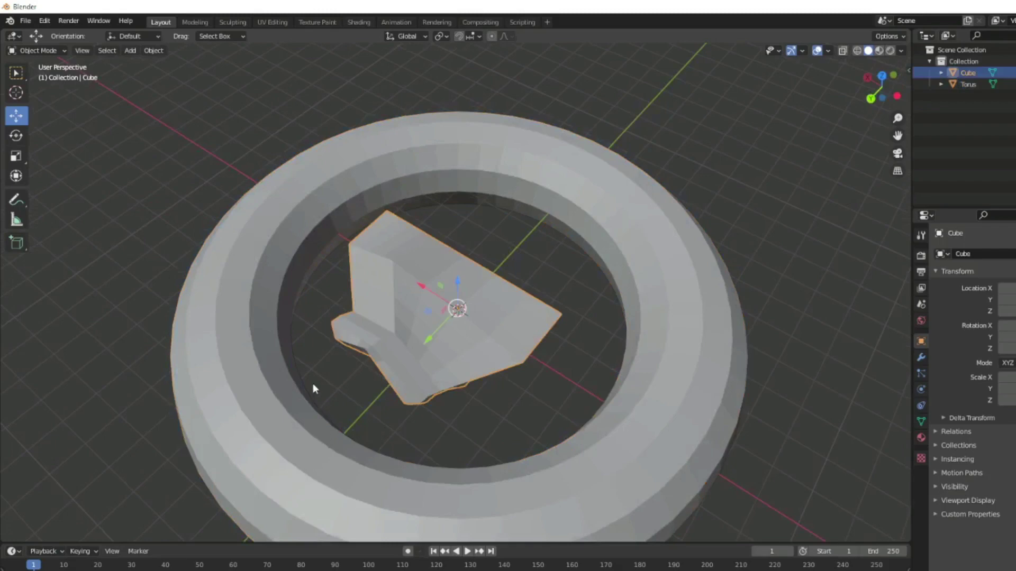
pyautogui.click(239, 353)
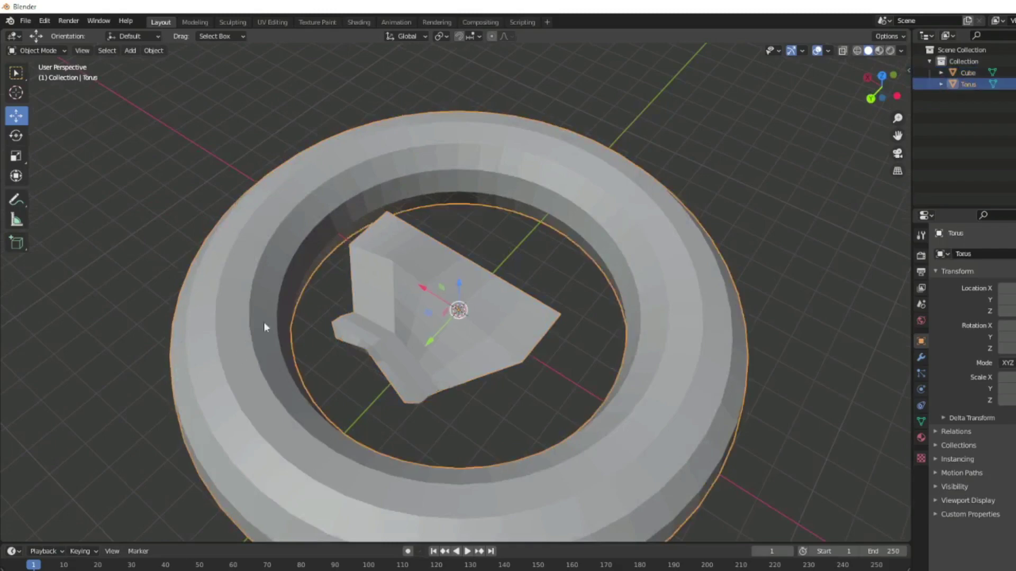
pyautogui.hotkey('alt', 'a')
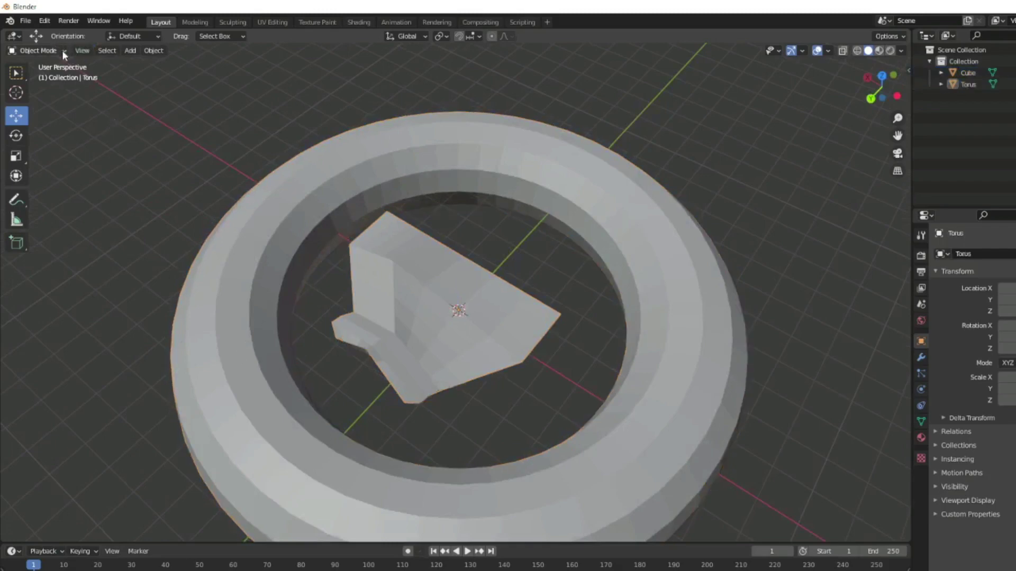
pyautogui.click(312, 229)
pyautogui.click(37, 50)
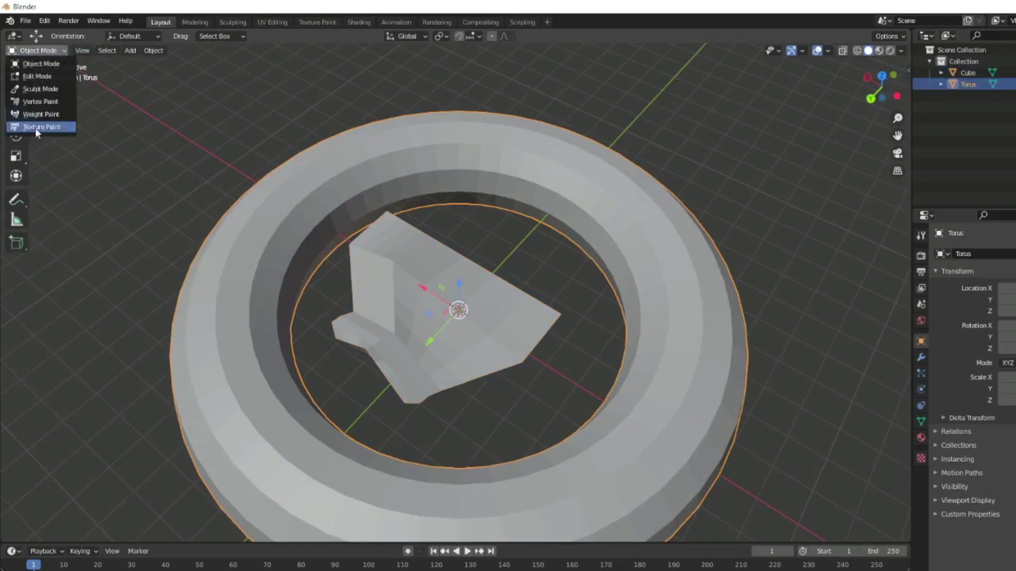
pyautogui.click(37, 77)
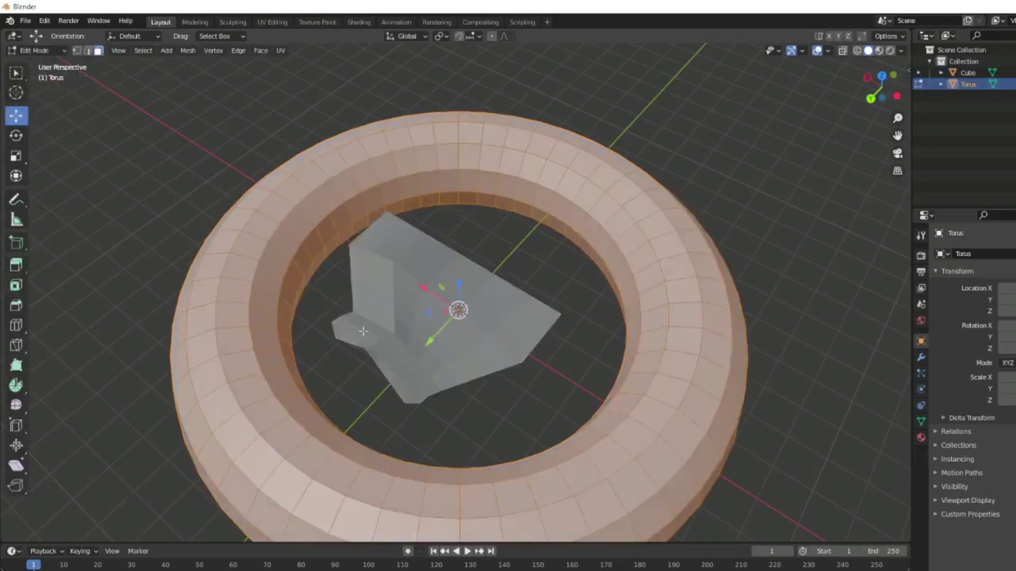
# Toggle the torus to Object Mode and back into Edit Mode, viewed from a low side angle.
pyautogui.click(46, 54)
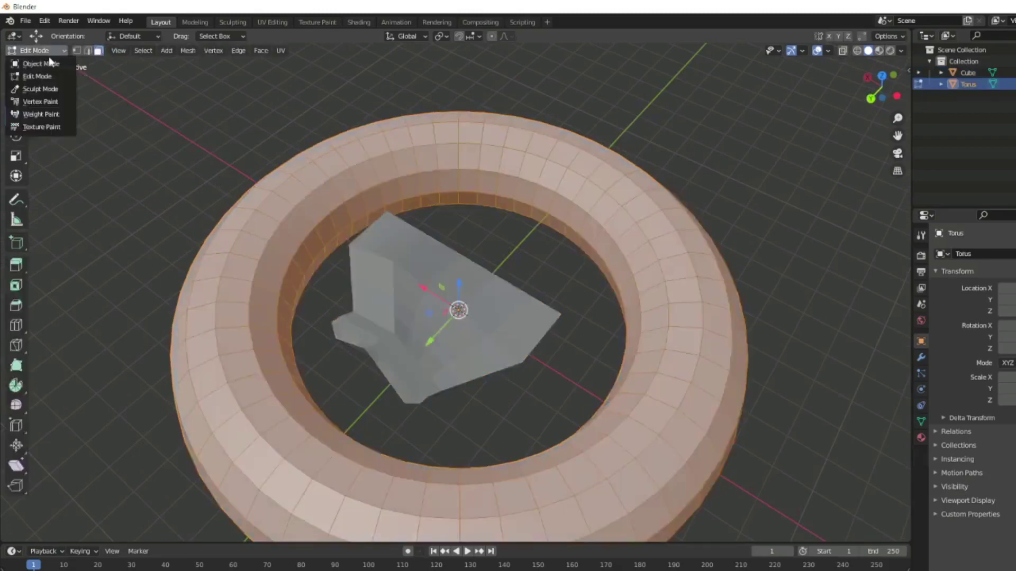
pyautogui.click(35, 78)
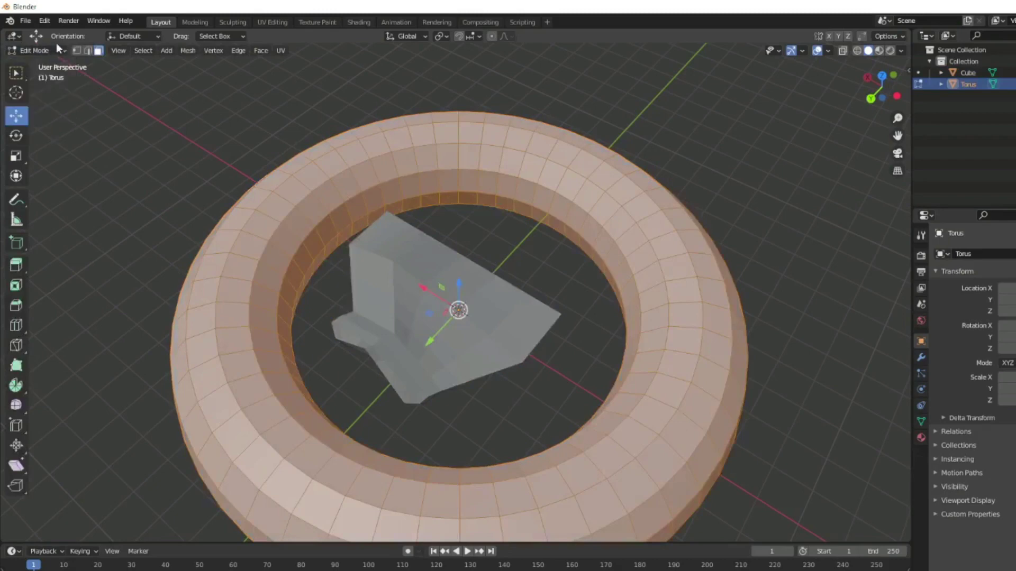
pyautogui.click(60, 48)
pyautogui.click(48, 64)
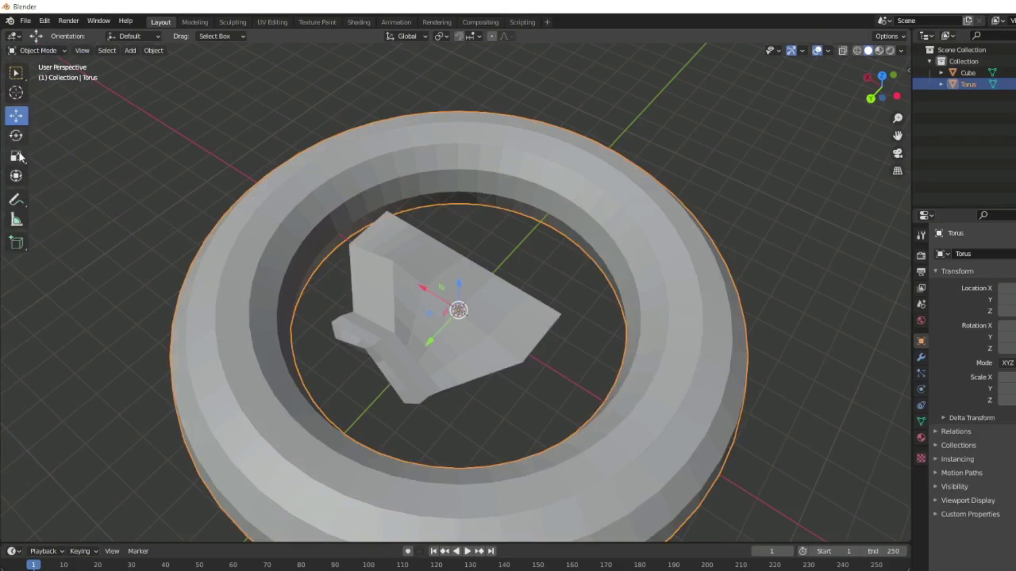
pyautogui.click(53, 51)
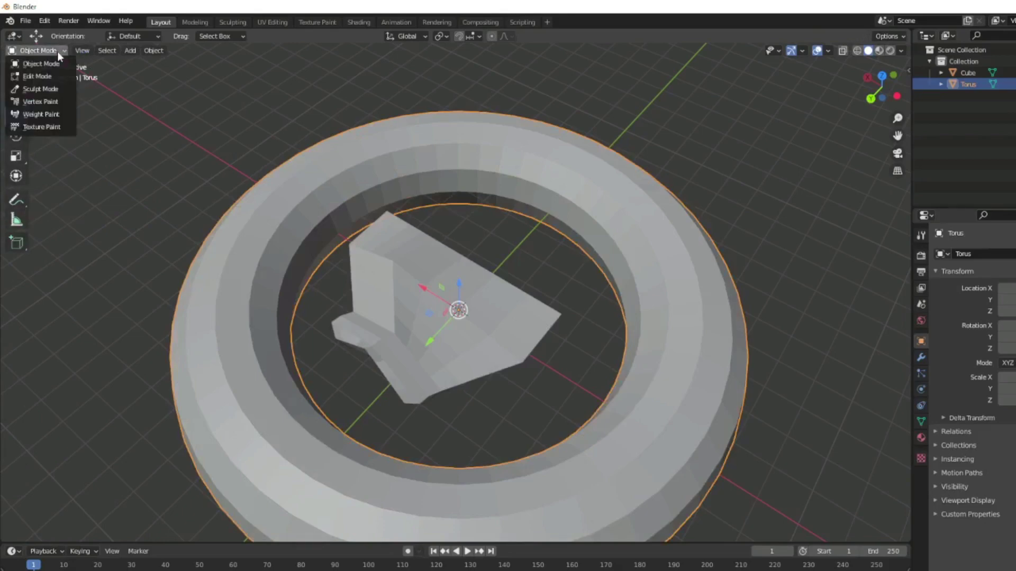
pyautogui.click(44, 77)
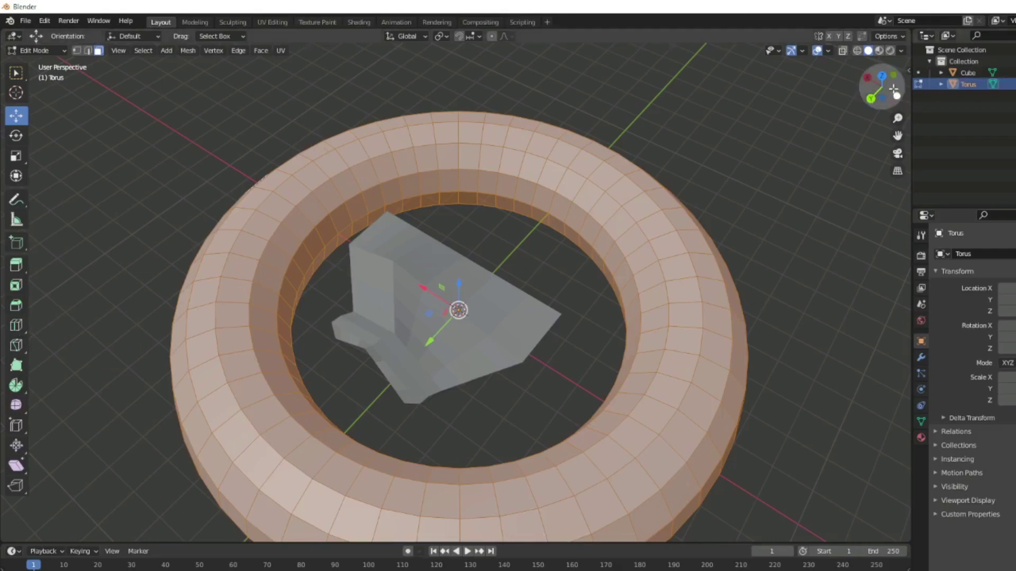
pyautogui.moveTo(896, 88); pyautogui.dragTo(874, 115)
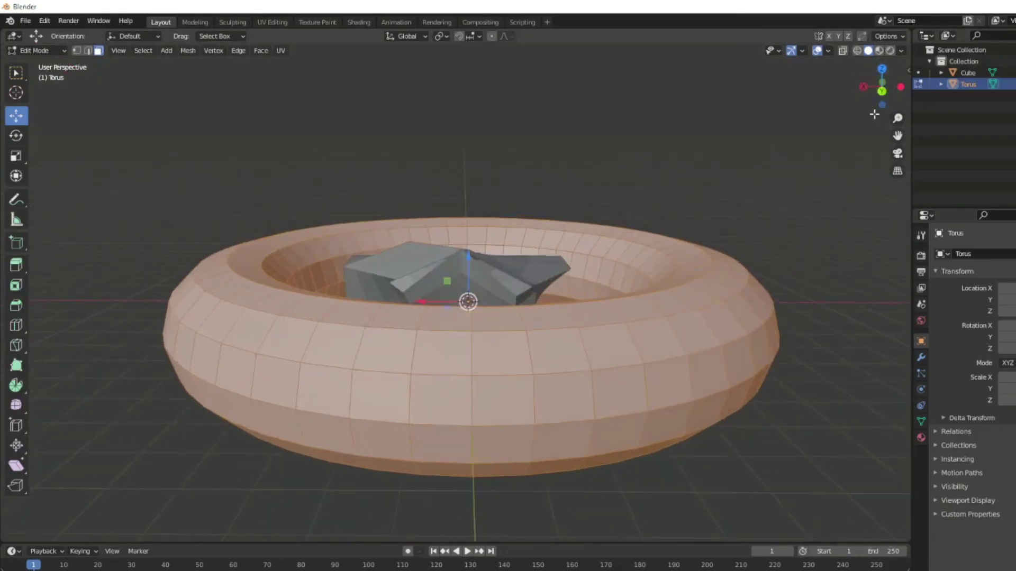